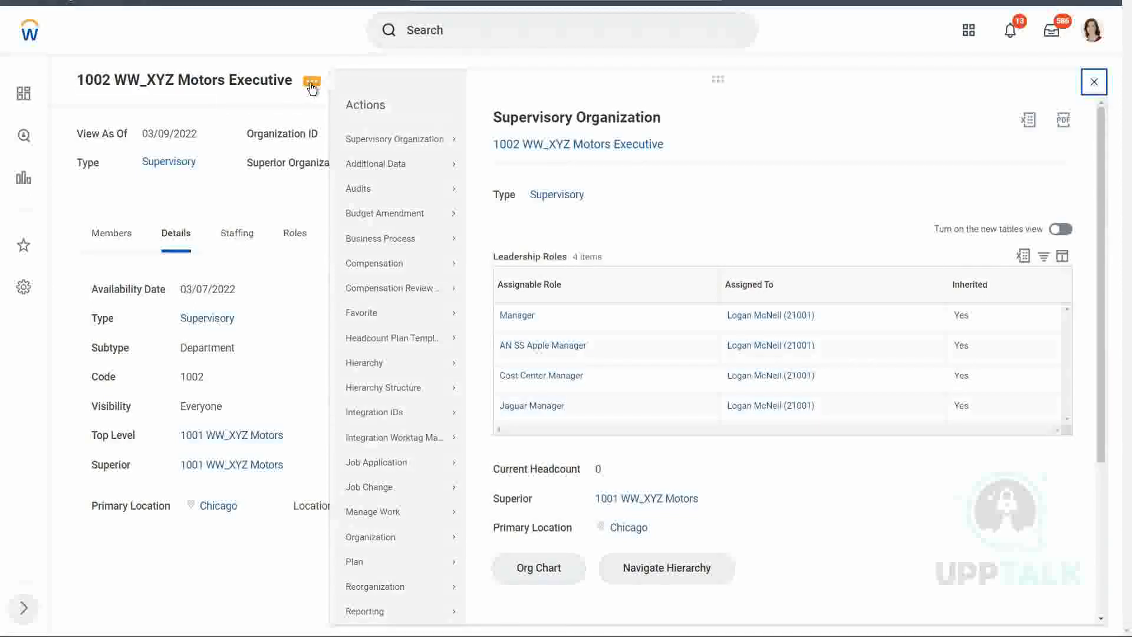
# Start editing the primary location of 1002 WW_XYZ Motors Executive with an effective date of 01/01/1900
pyautogui.moveTo(353, 139)
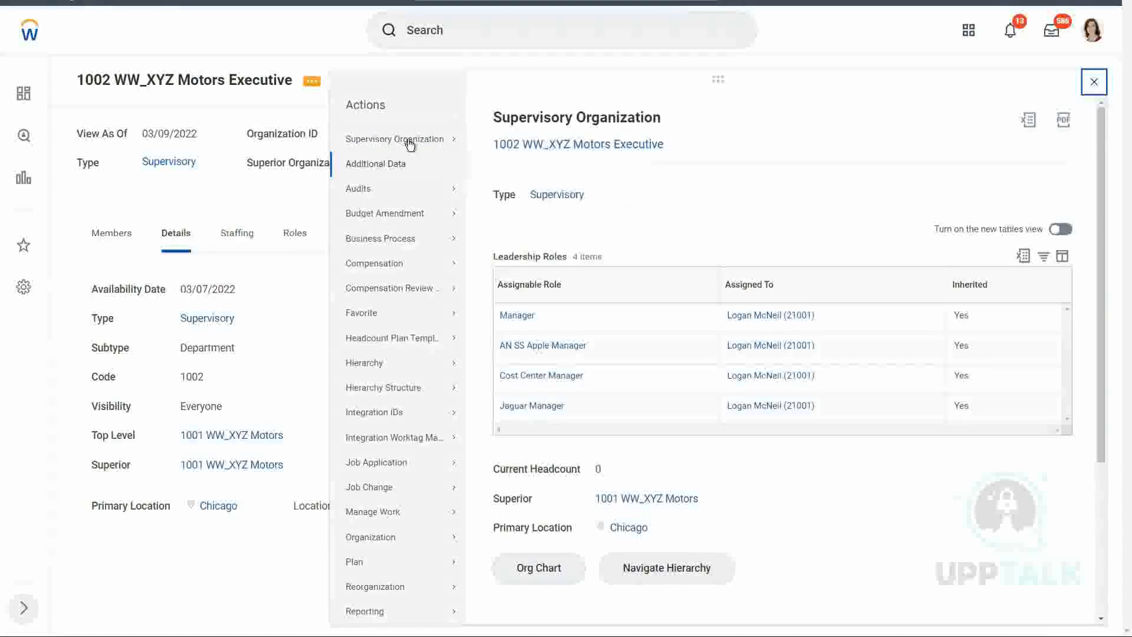
pyautogui.moveTo(409, 144)
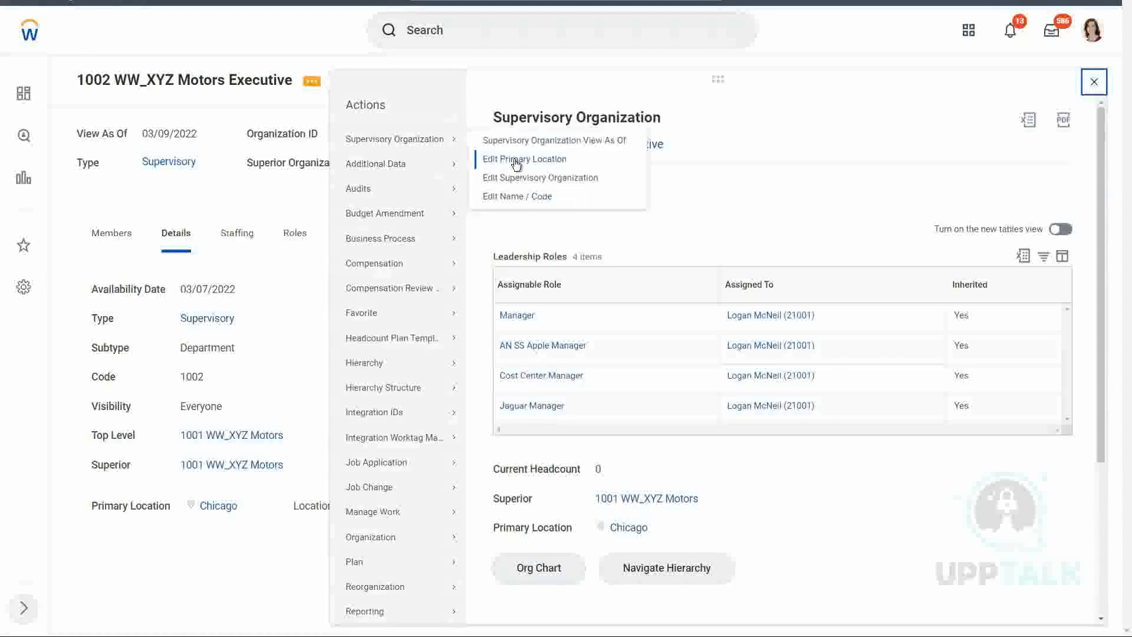
pyautogui.click(514, 159)
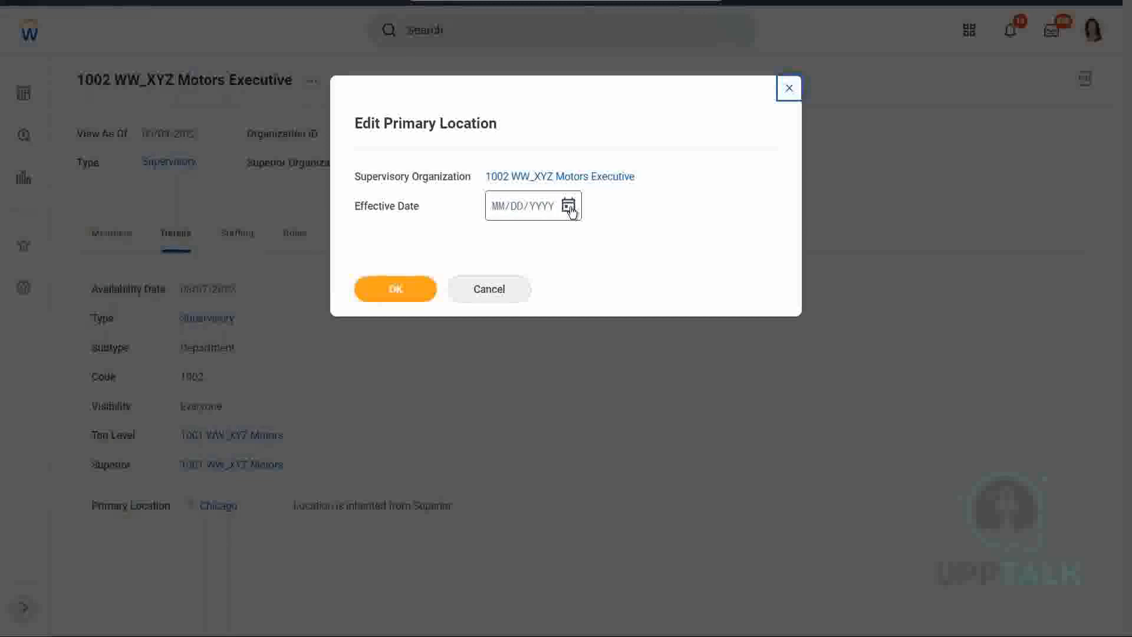
pyautogui.click(569, 206)
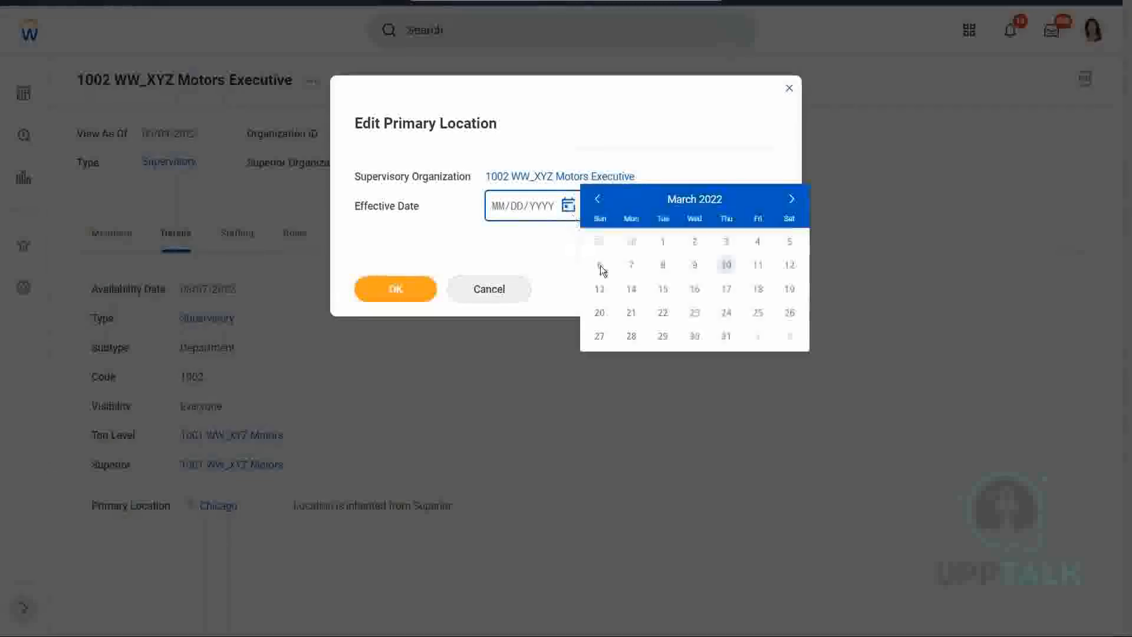
pyautogui.click(631, 267)
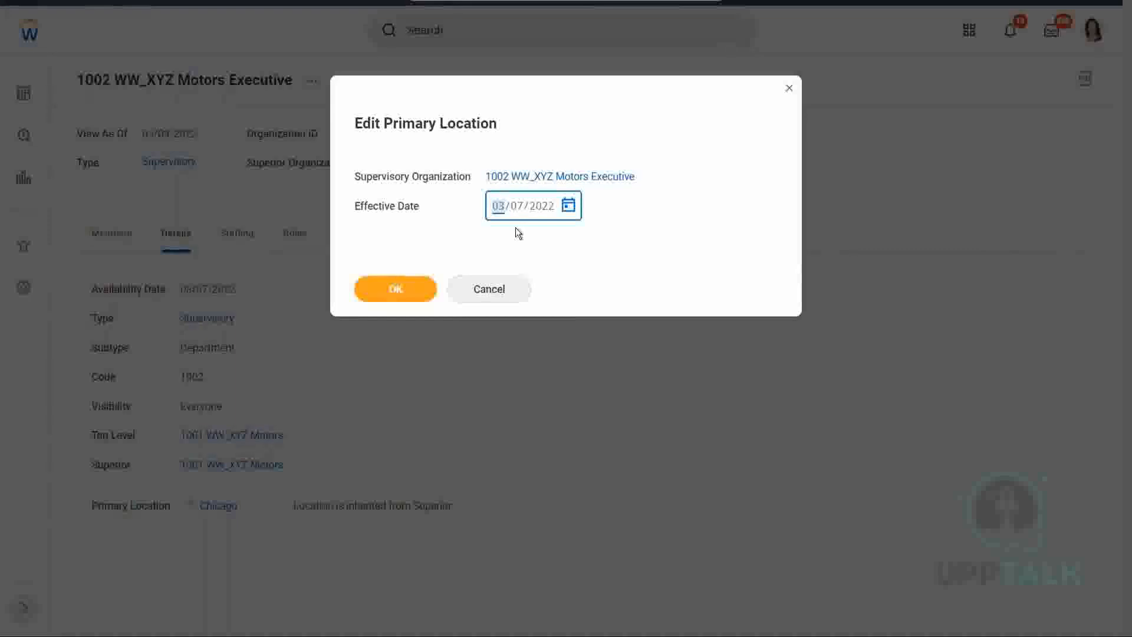
pyautogui.write('01011900')
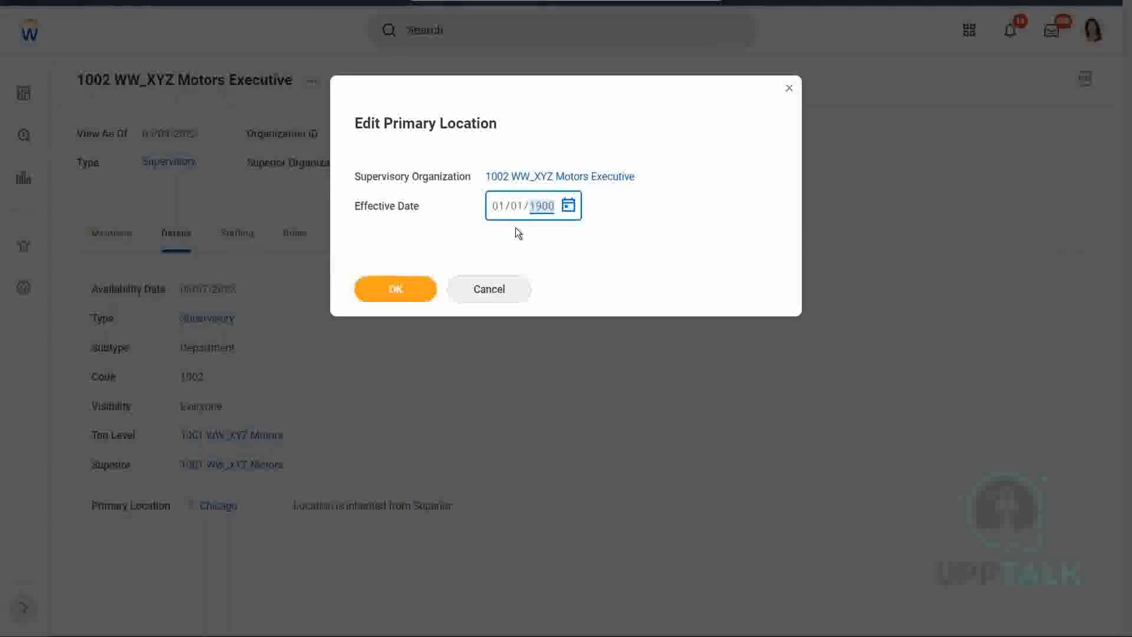
pyautogui.press('Tab')
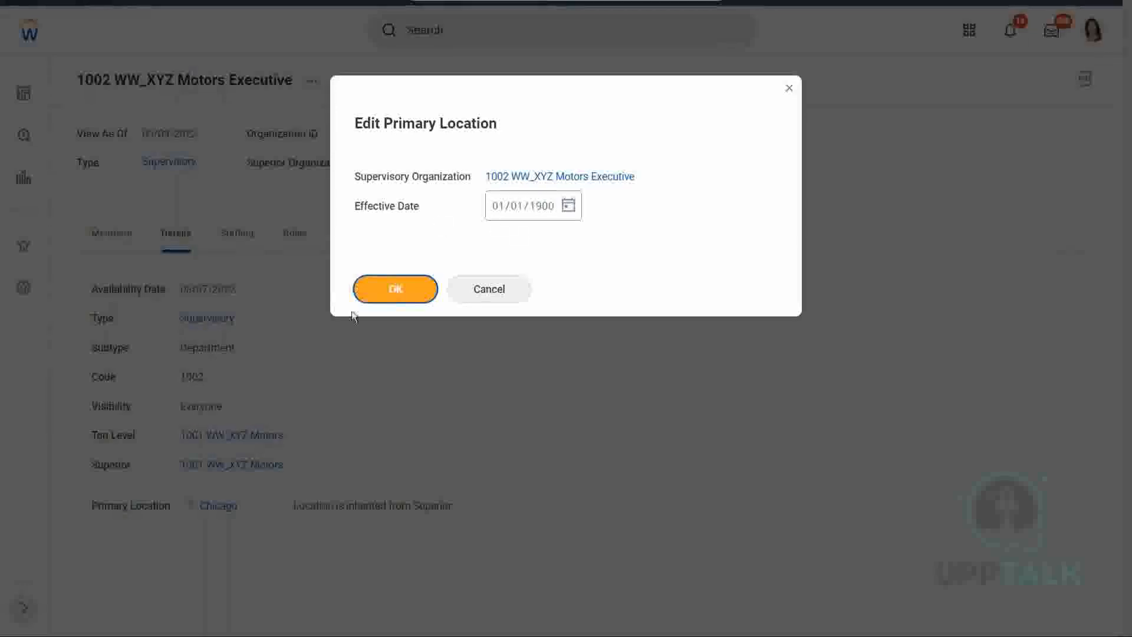
pyautogui.click(424, 295)
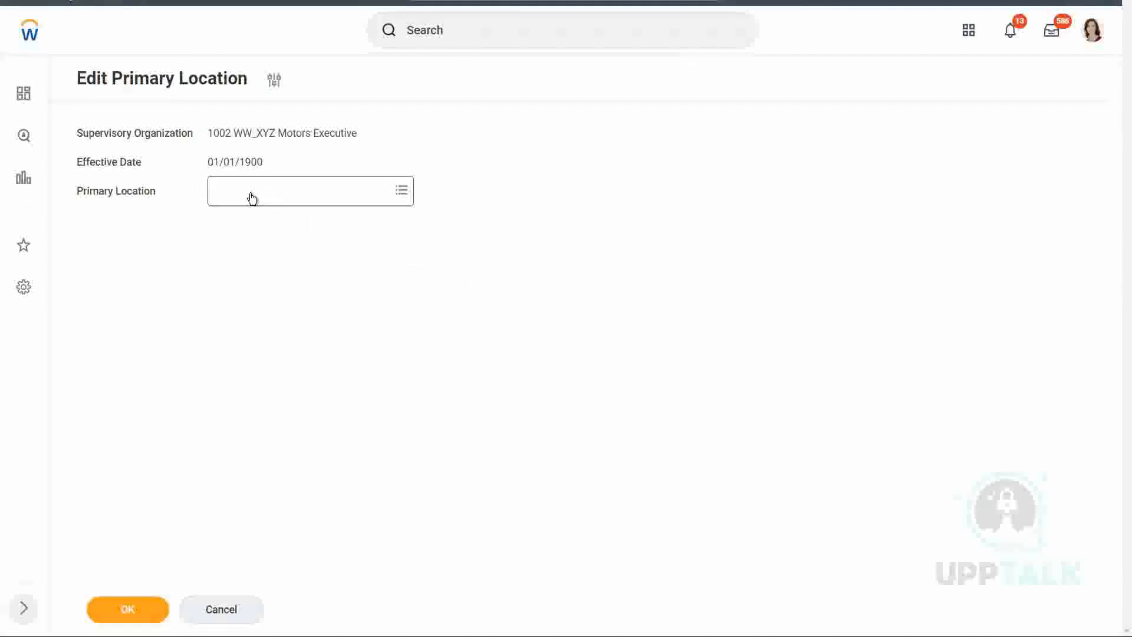
# Search the primary location choices for "New York"
pyautogui.click(252, 198)
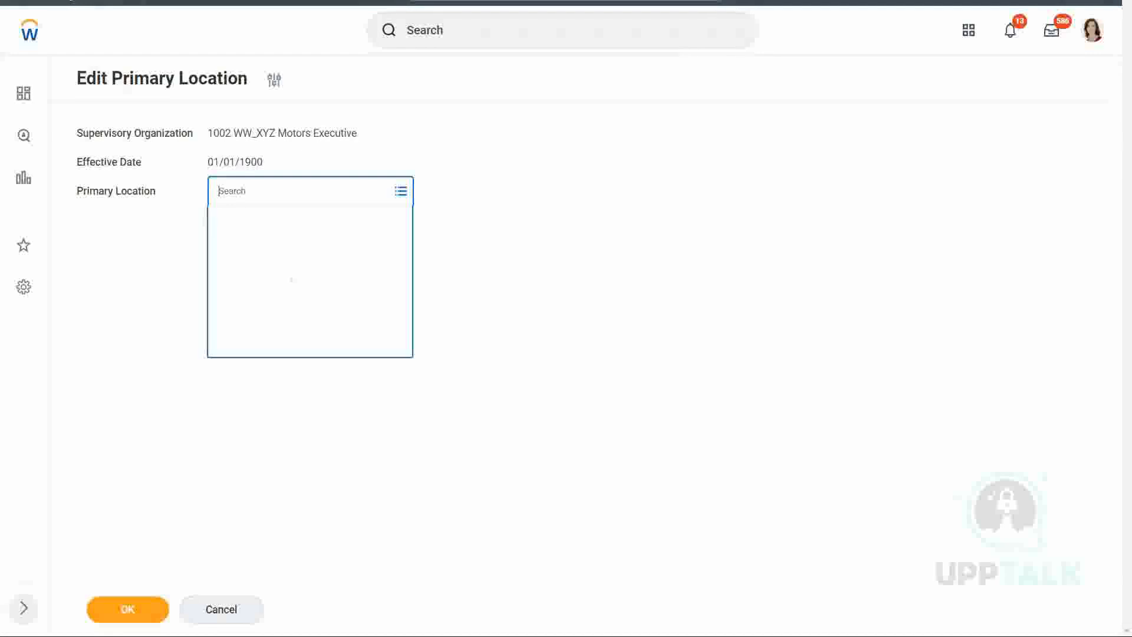
pyautogui.write('Lon')
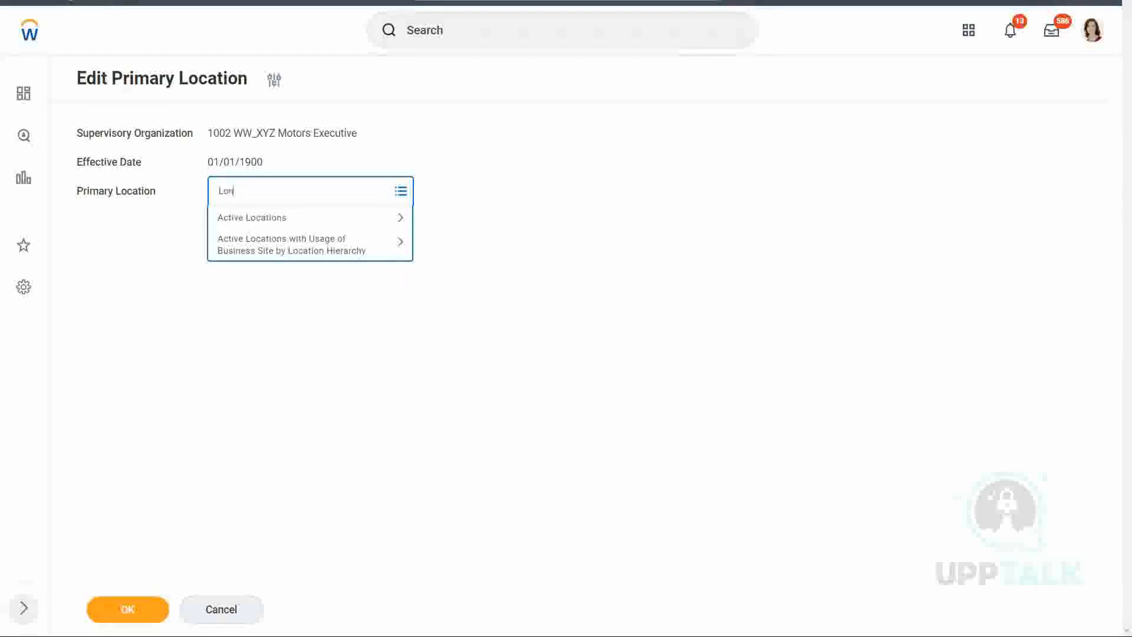
pyautogui.press('BackSpace')
pyautogui.press('BackSpace')
pyautogui.press('BackSpace')
pyautogui.write('New York')
pyautogui.press('Return')
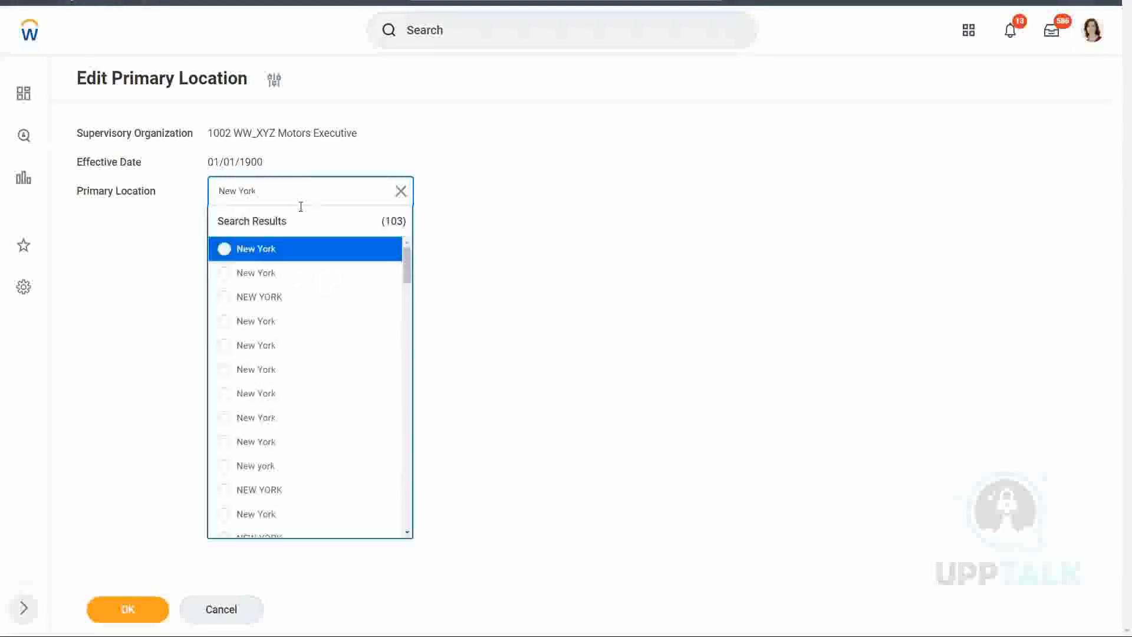
# Preview the first, second and fourth New York results, and choose the first one as the primary location
pyautogui.moveTo(386, 254)
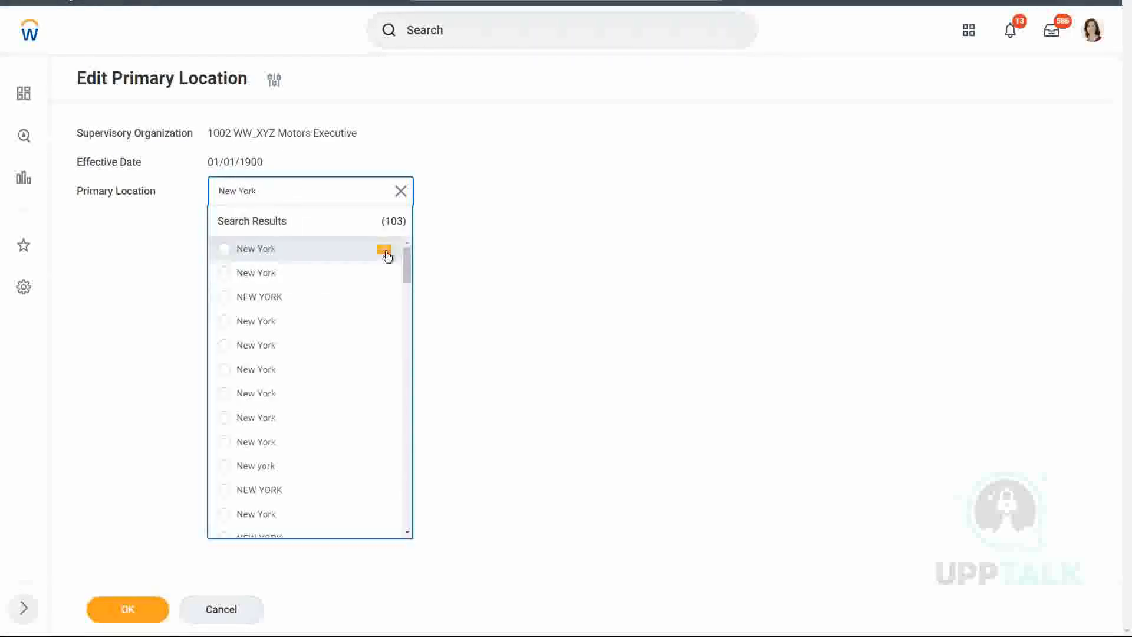
pyautogui.click(386, 253)
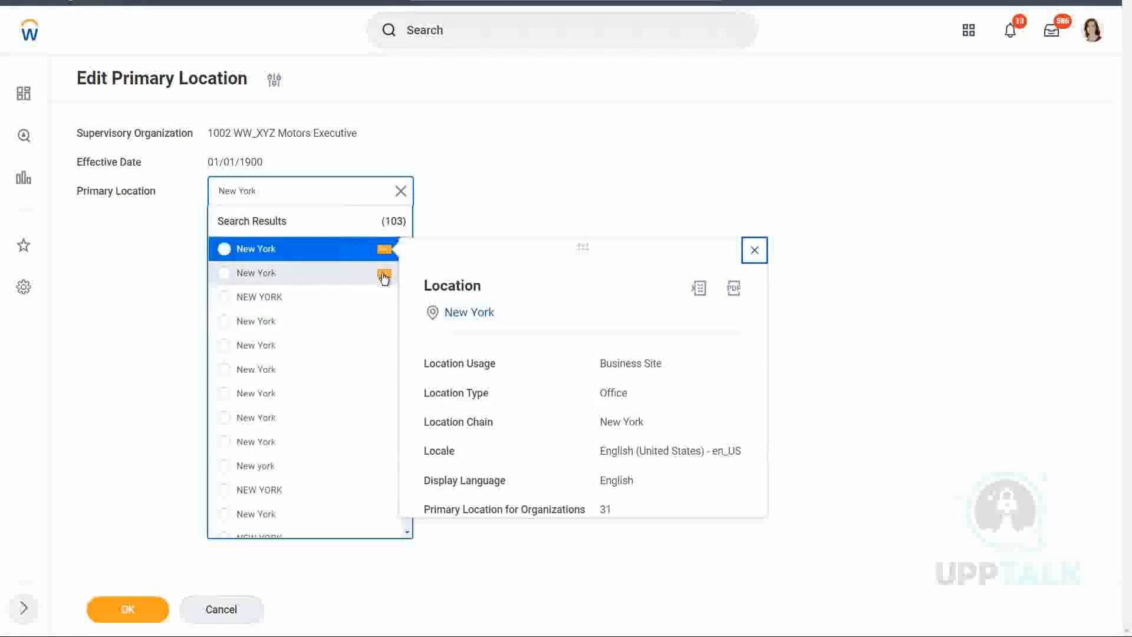
pyautogui.click(384, 274)
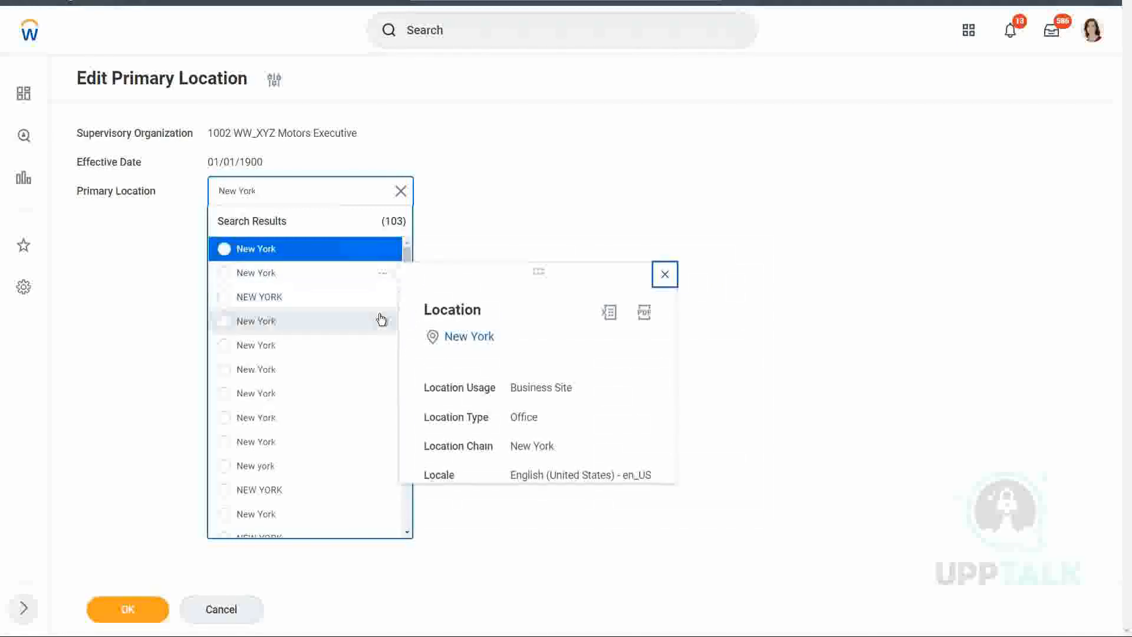
pyautogui.click(385, 323)
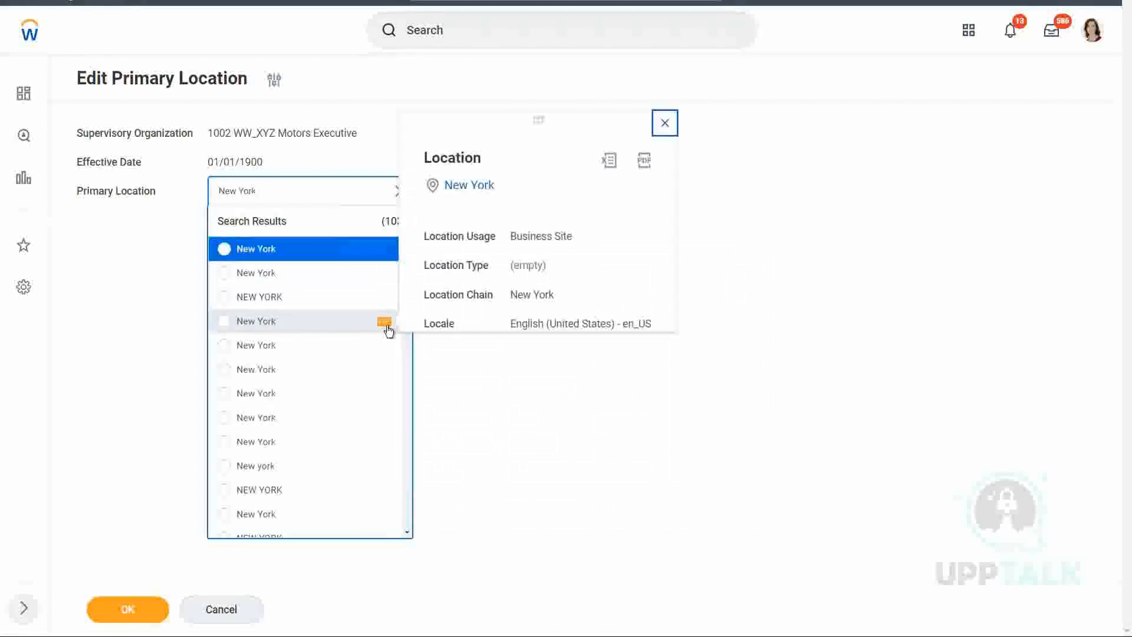
pyautogui.click(224, 249)
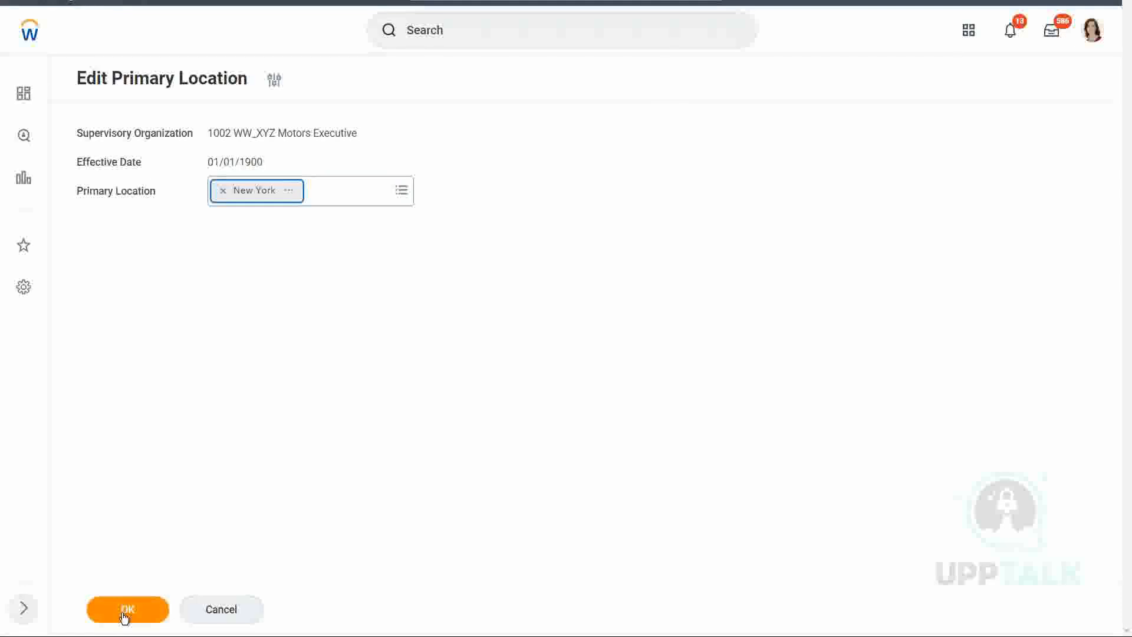
# Examine the selected New York location's details, including how many organizations use it as primary location
pyautogui.click(290, 193)
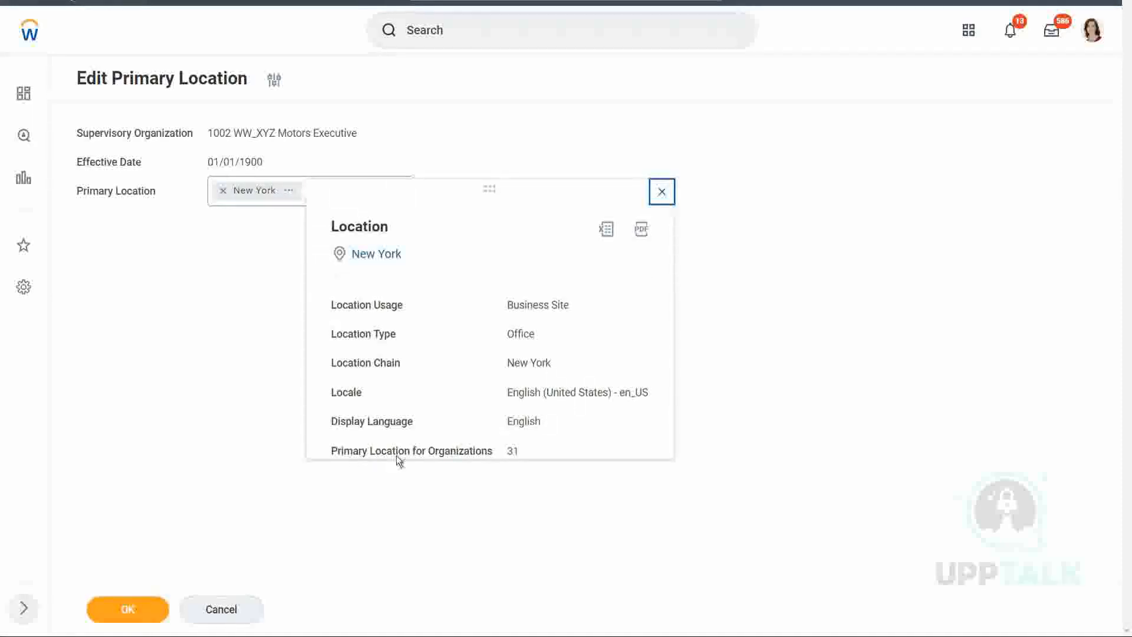
pyautogui.doubleClick(511, 451)
pyautogui.click(514, 453)
pyautogui.doubleClick(512, 451)
pyautogui.click(510, 453)
pyautogui.click(661, 191)
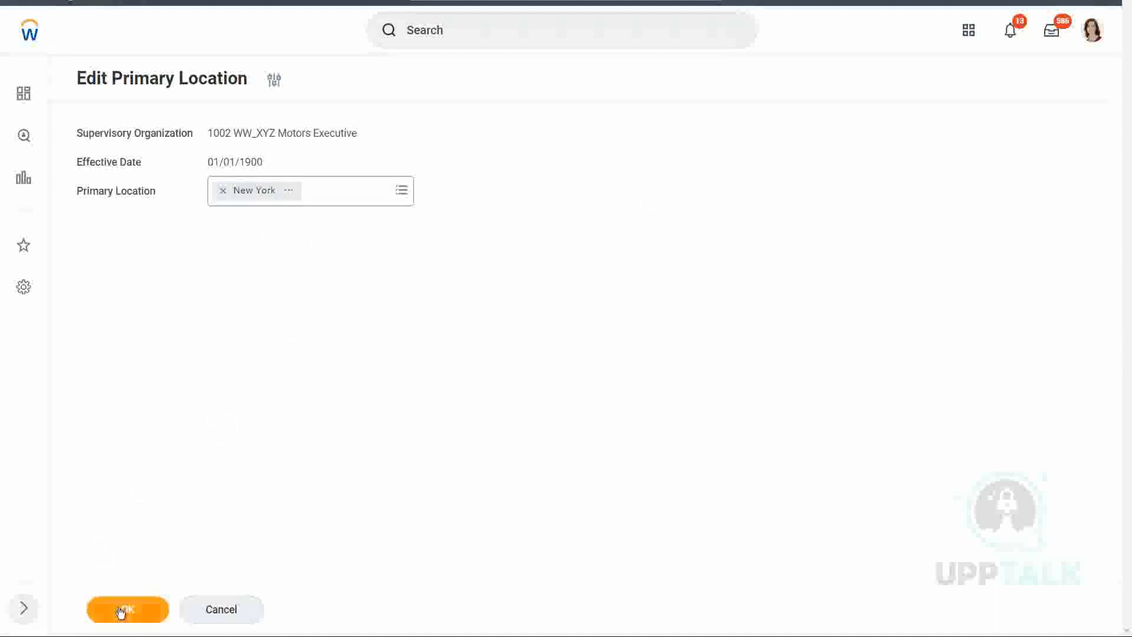
# Submit the primary location change and check the primary location in the organization's details
pyautogui.click(120, 611)
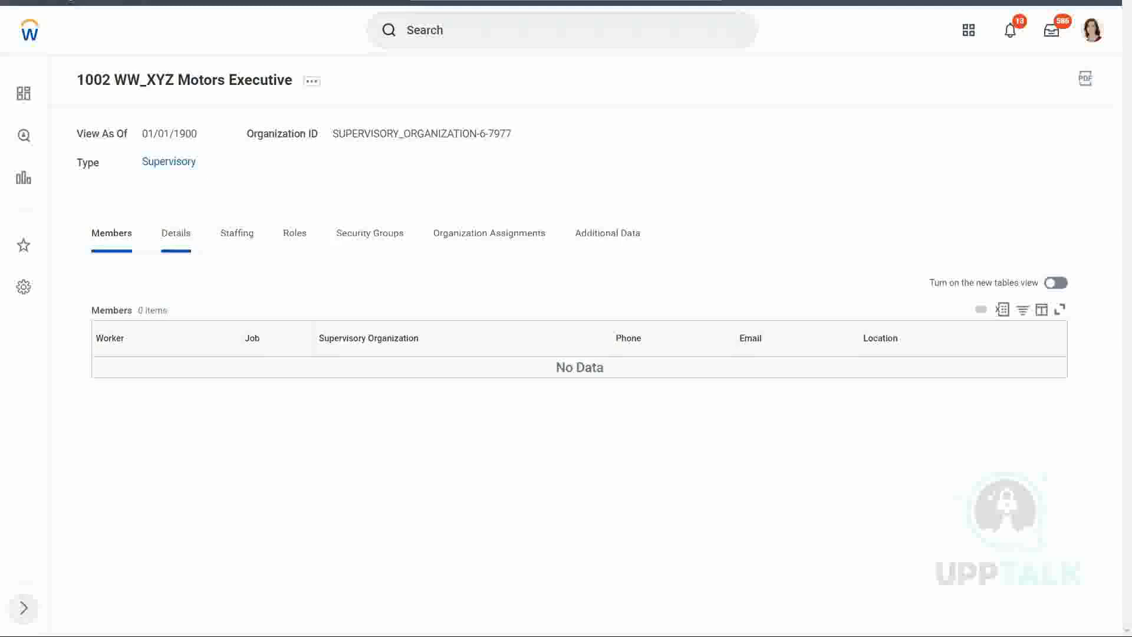
pyautogui.click(175, 242)
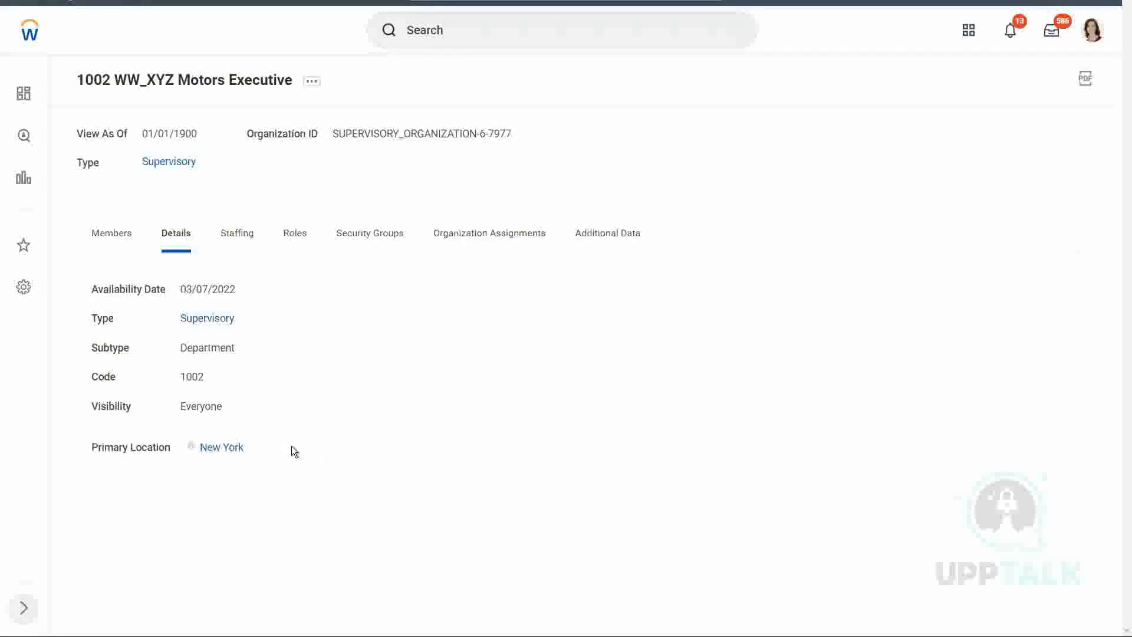
# View the audit trail of 1002 WW_XYZ Motors Executive with the To Moment date set to 03/09/2022
pyautogui.moveTo(226, 449)
pyautogui.click(313, 85)
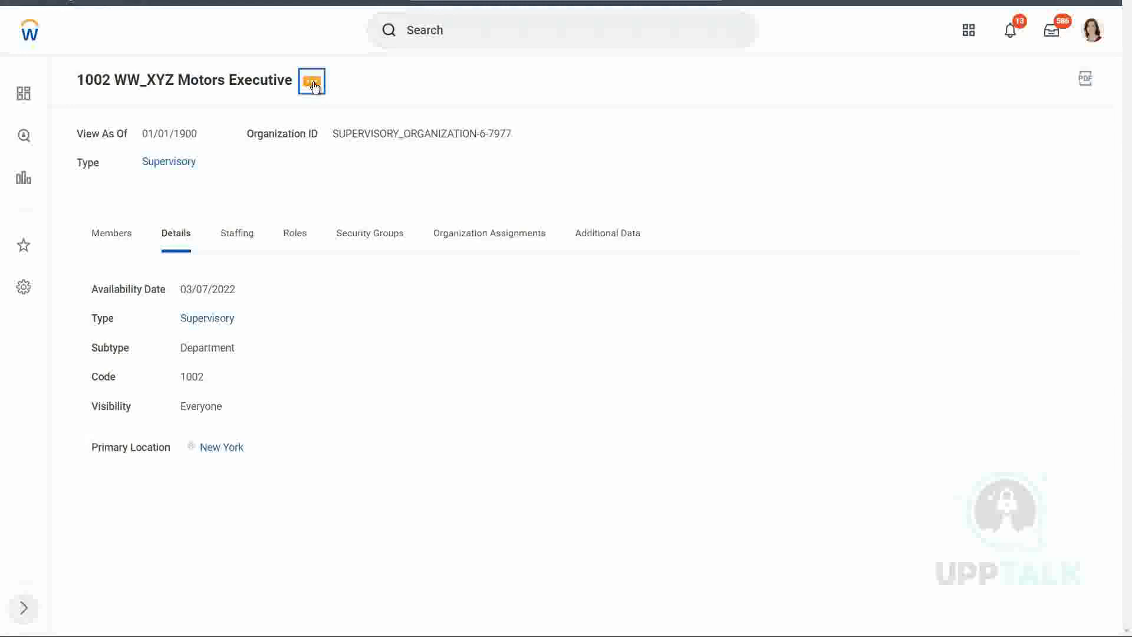
pyautogui.click(312, 84)
pyautogui.moveTo(358, 188)
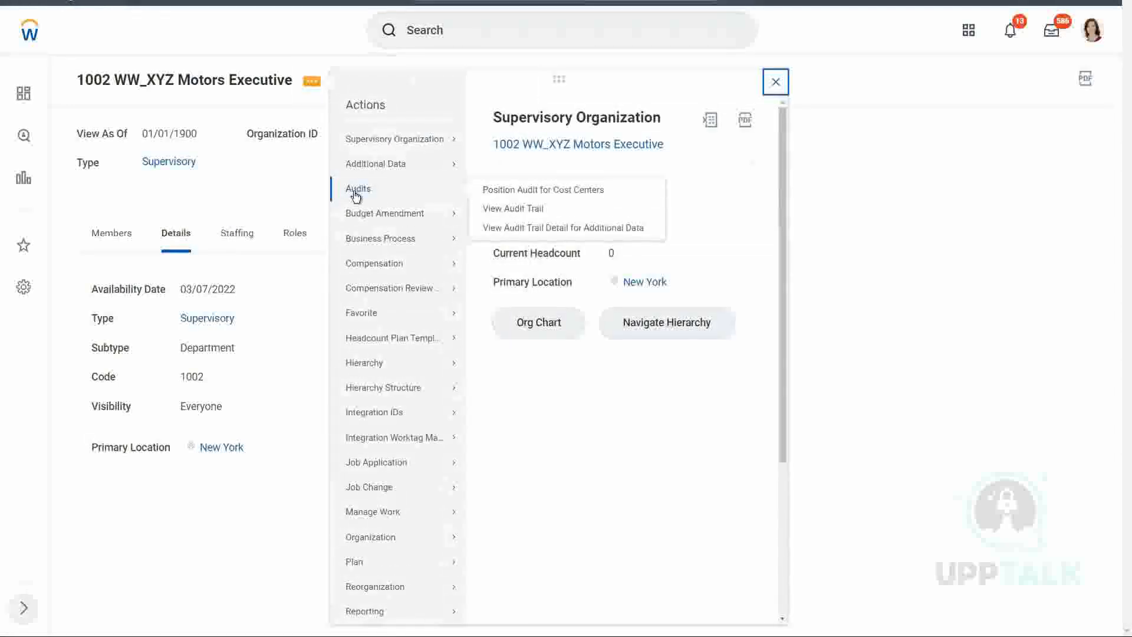
pyautogui.click(523, 209)
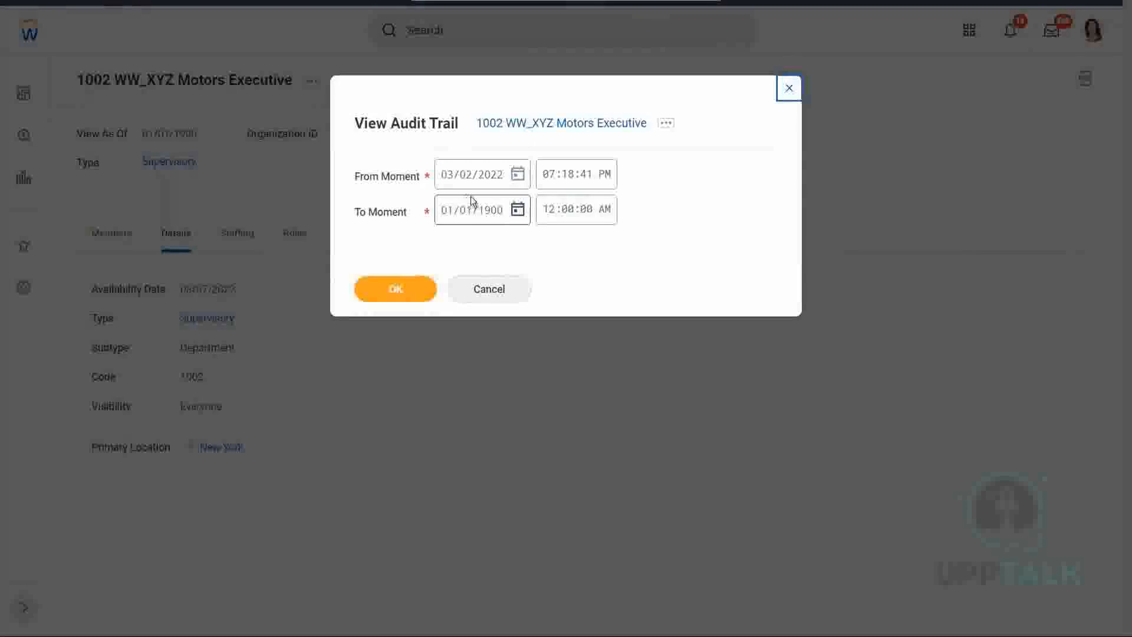
pyautogui.click(446, 216)
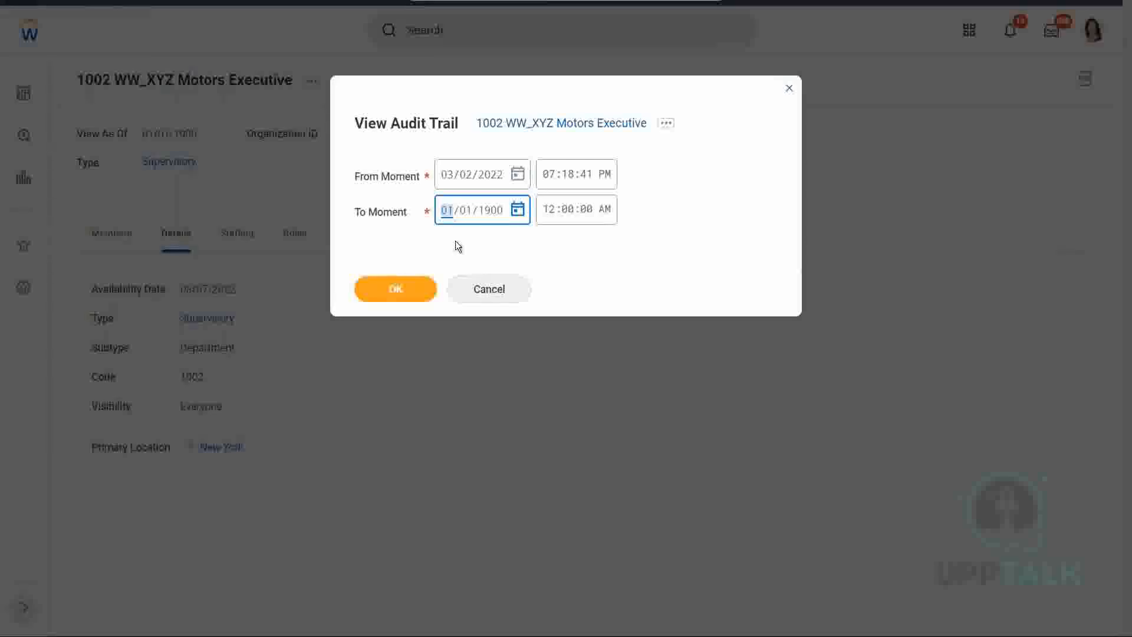
pyautogui.write('03/')
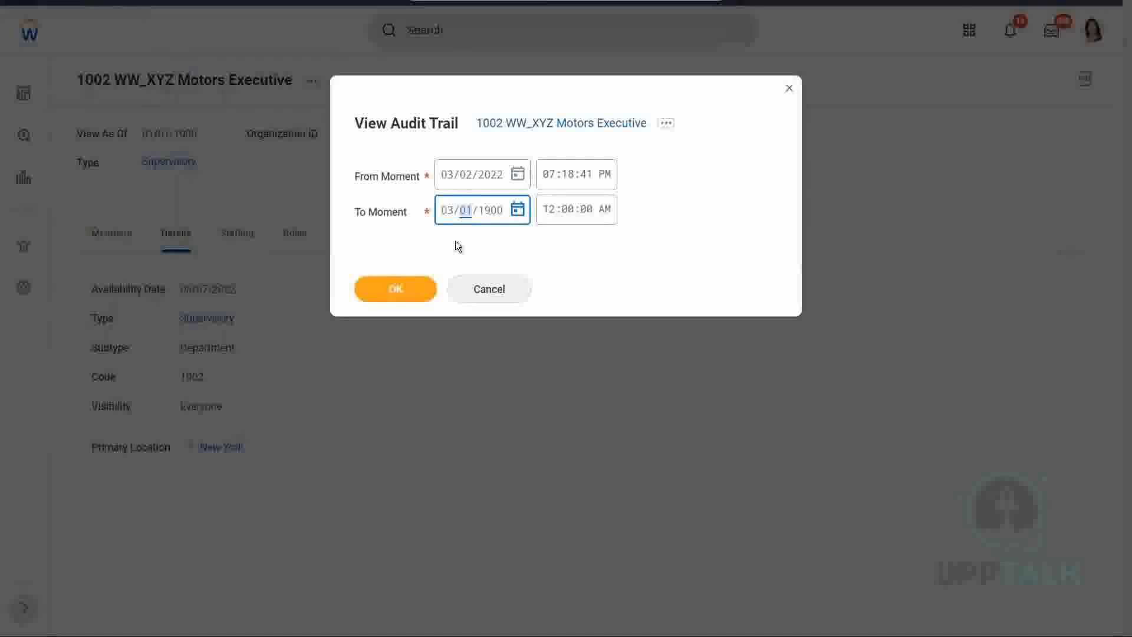
pyautogui.write('09/2022')
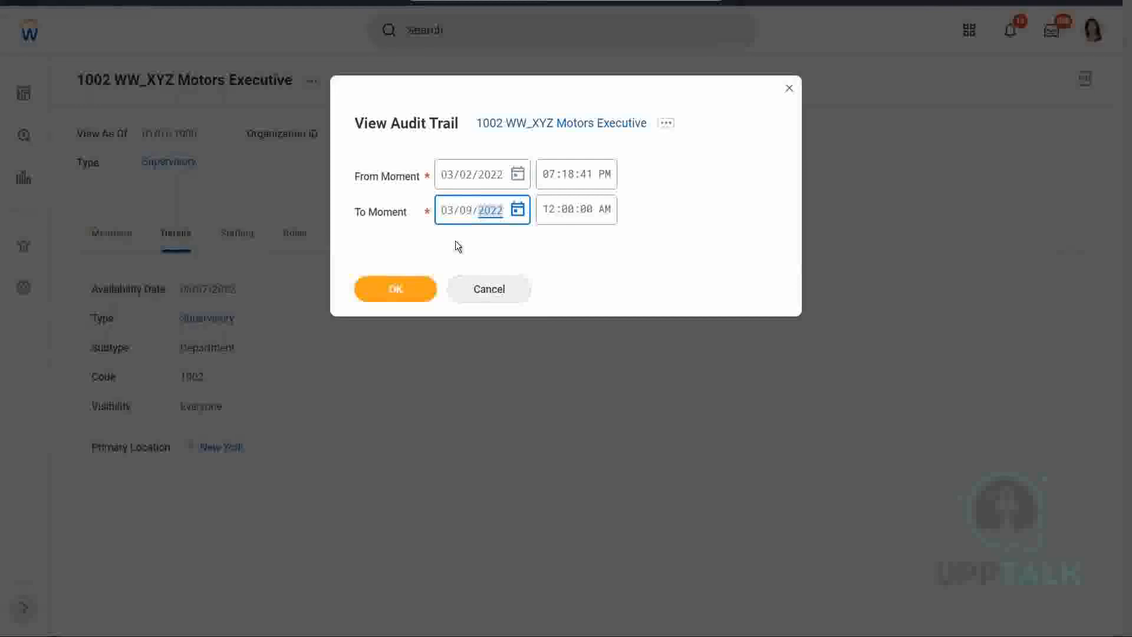
pyautogui.click(395, 288)
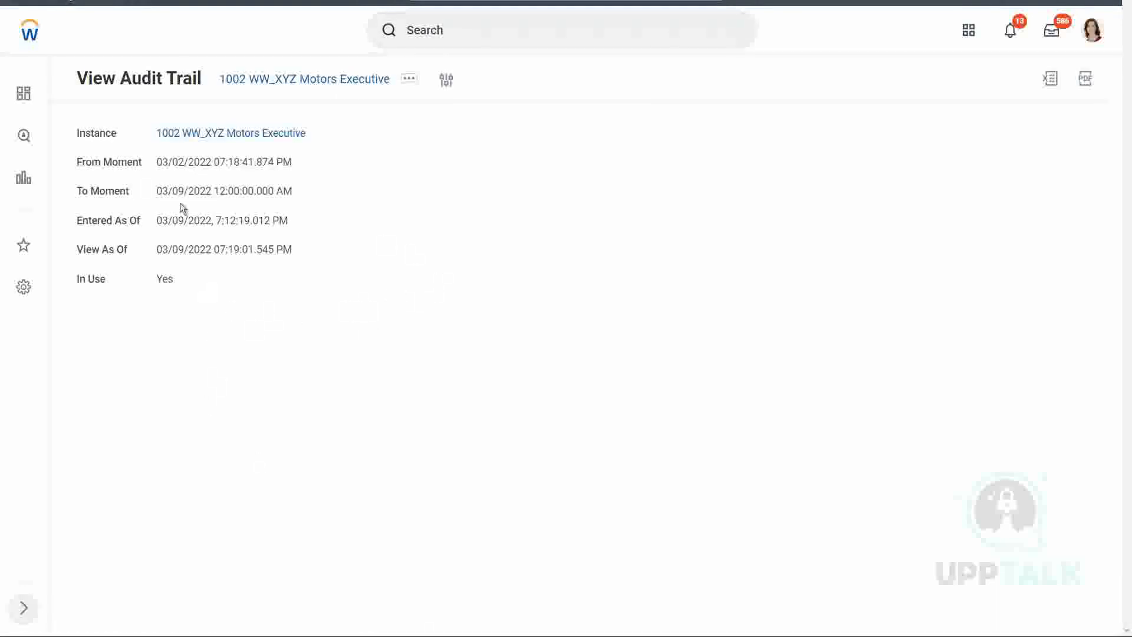
# Reopen the organization, view its audit trail from 01/01/1900 12:00:00 AM, and look through the recorded changes
pyautogui.click(243, 134)
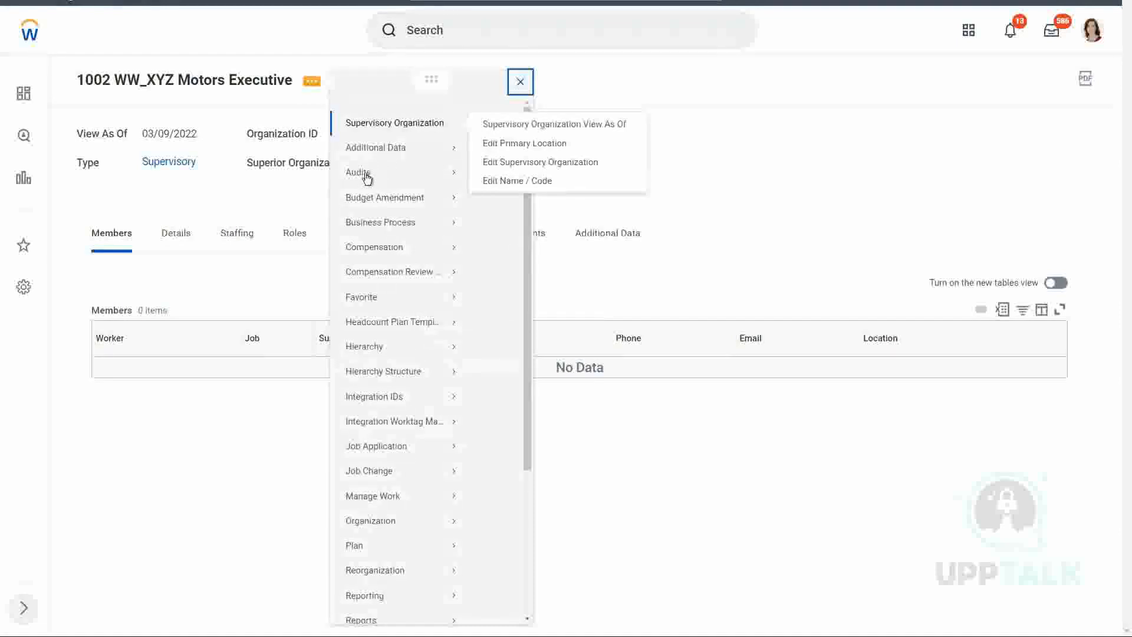
pyautogui.moveTo(361, 188)
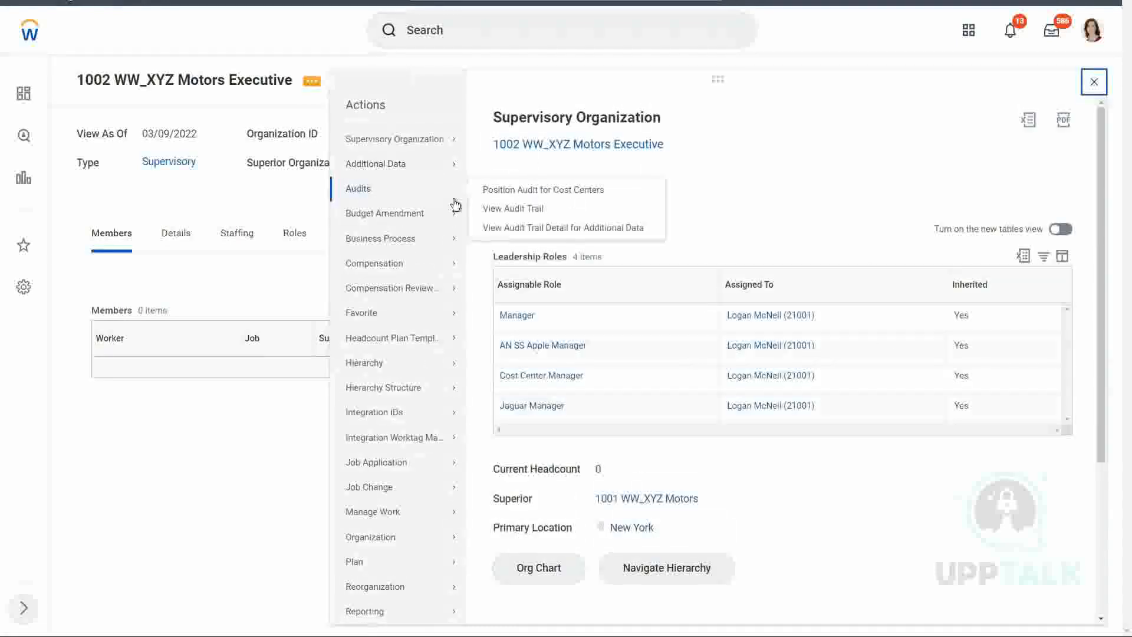
pyautogui.click(528, 215)
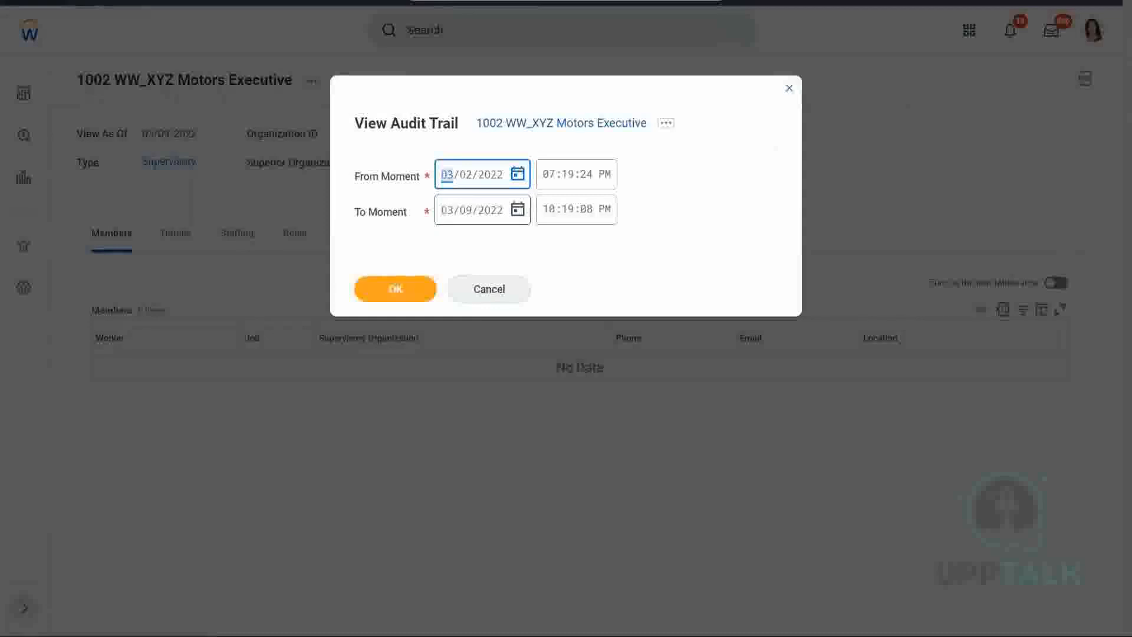
pyautogui.write('01/01/19')
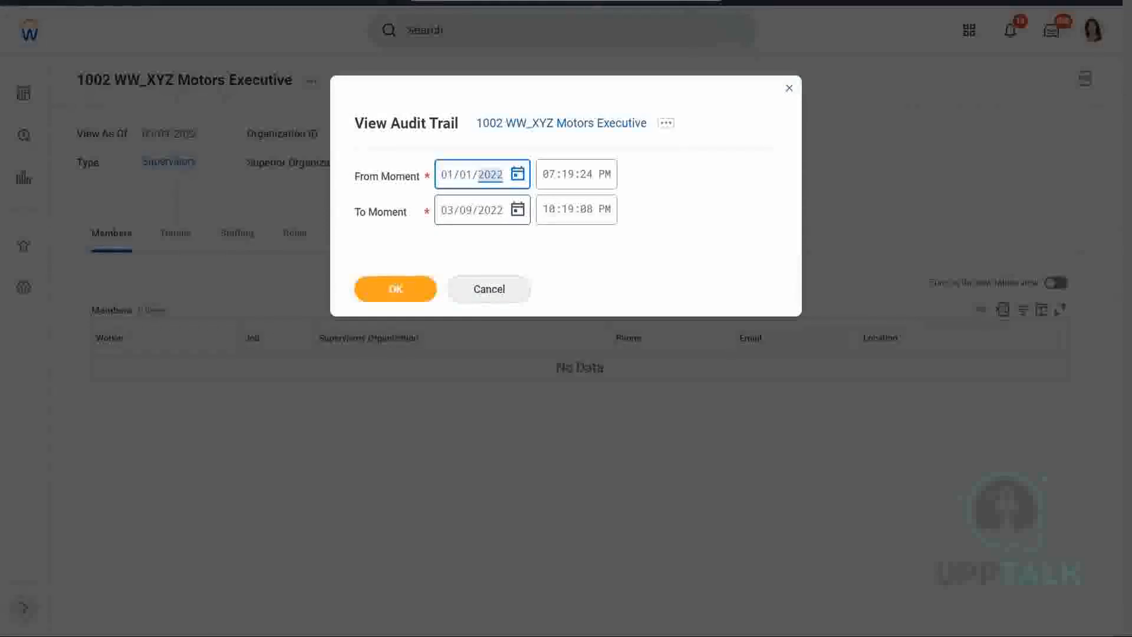
pyautogui.write('00')
pyautogui.press('Tab')
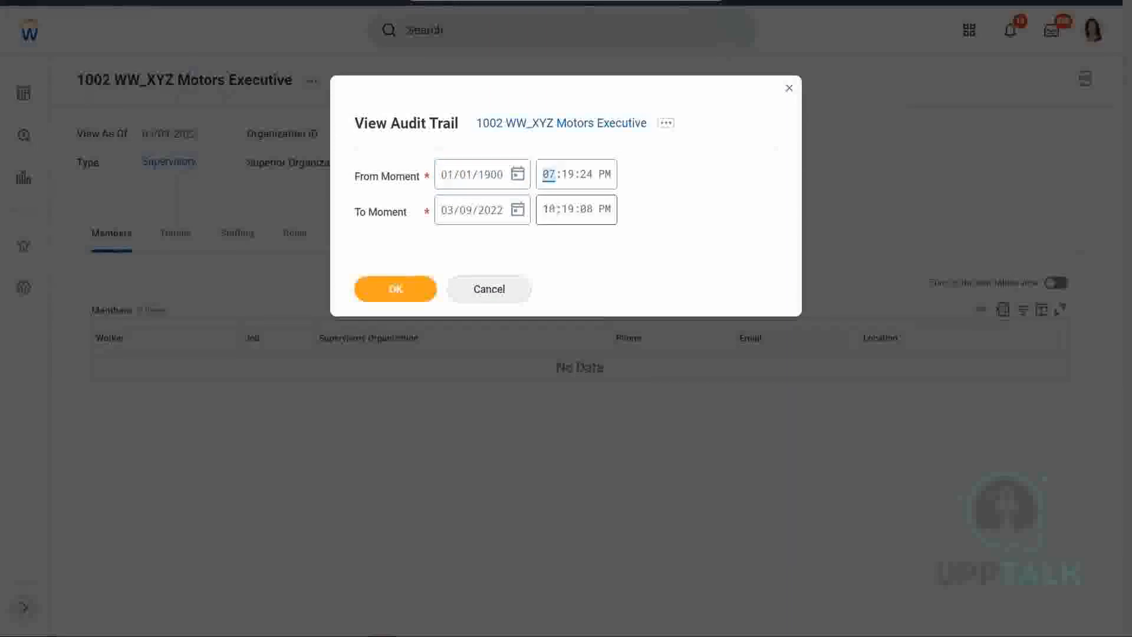
pyautogui.write('120000a')
pyautogui.click(395, 288)
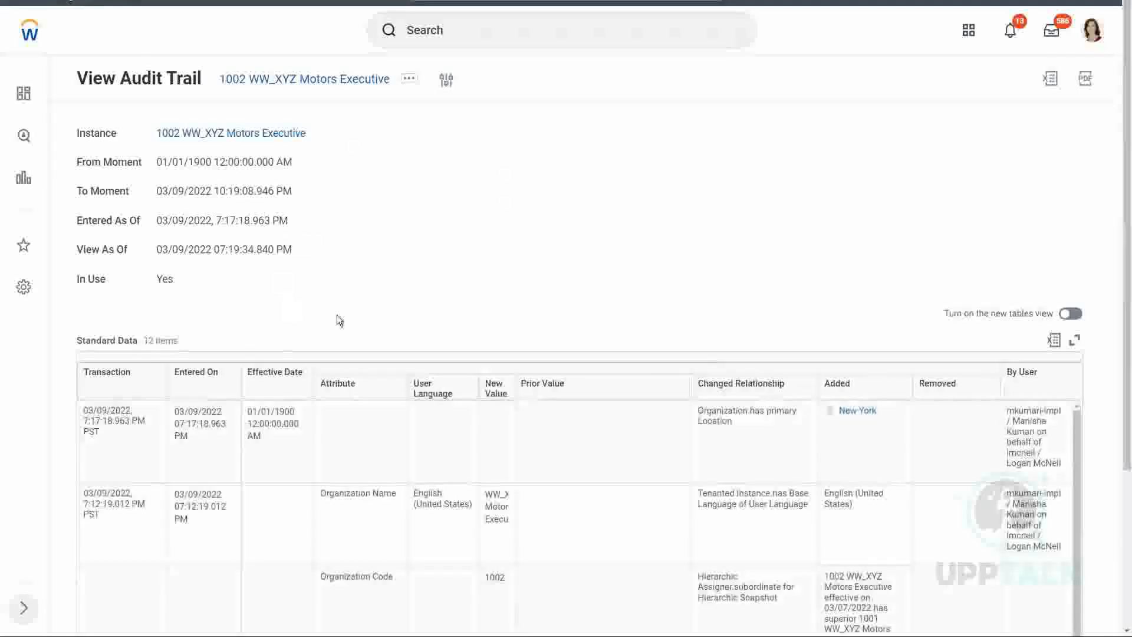
pyautogui.scroll(-1, 412, 349)
pyautogui.scroll(-1, 649, 383)
pyautogui.scroll(1, 784, 397)
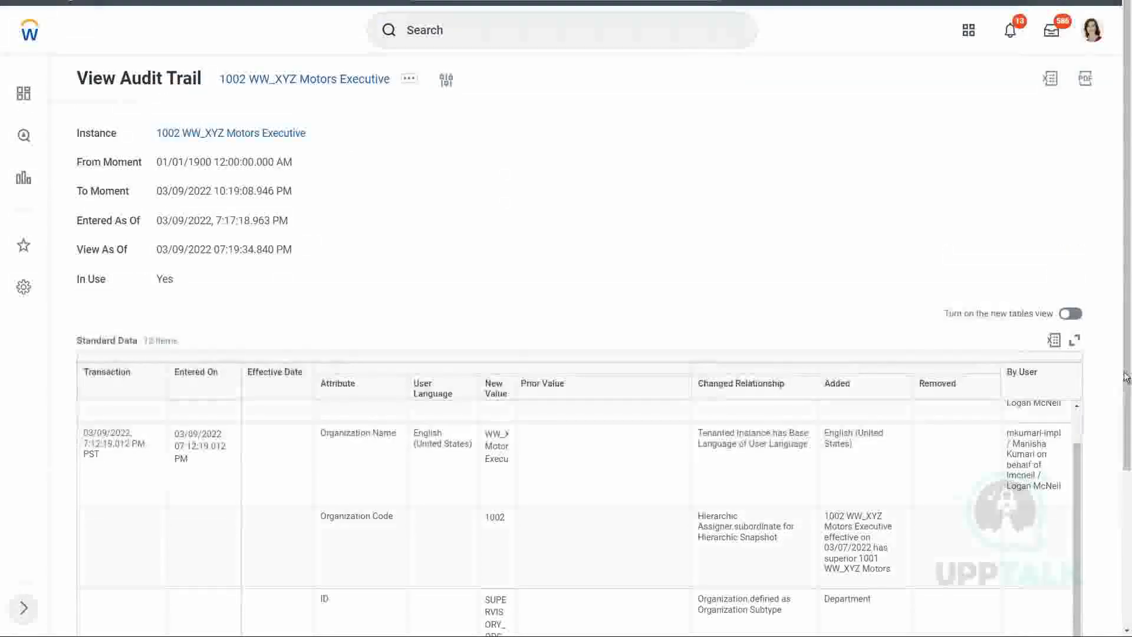
pyautogui.moveTo(1128, 450); pyautogui.dragTo(1121, 549)
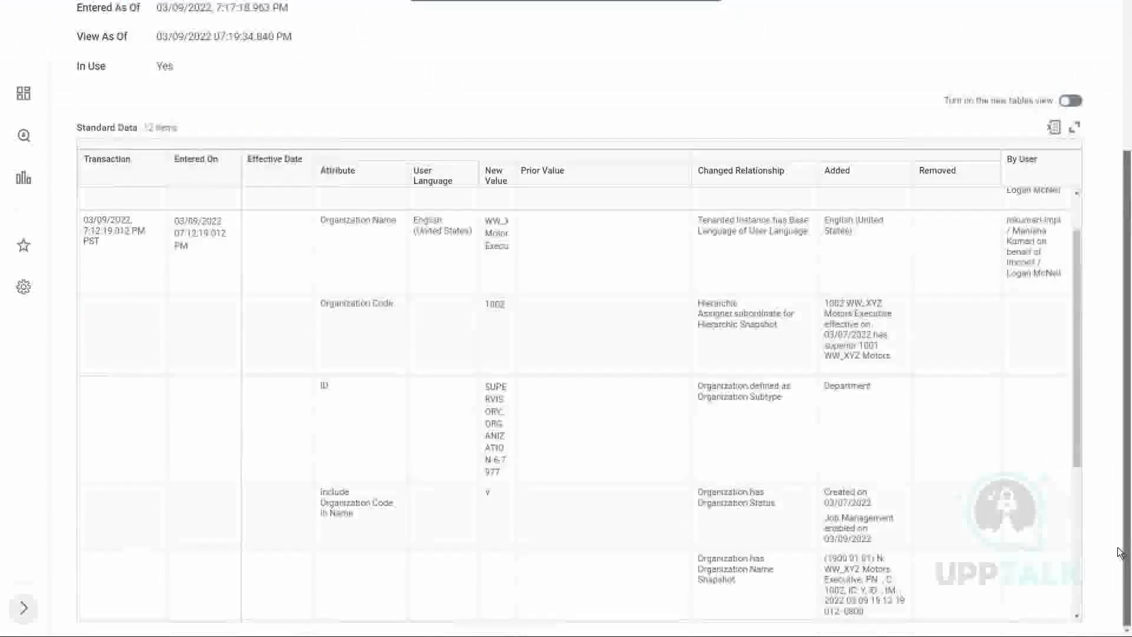
# Examine the primary location entry in the audit trail and compare it with the organization's earlier recorded changes
pyautogui.scroll(1, 925, 285)
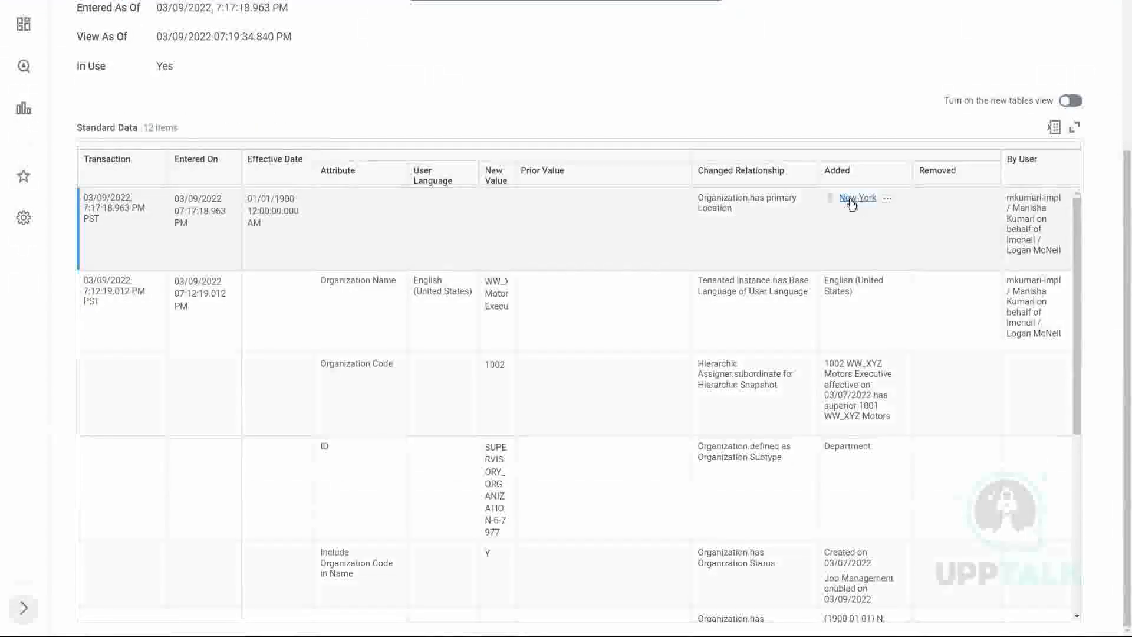
pyautogui.moveTo(711, 200); pyautogui.dragTo(778, 200)
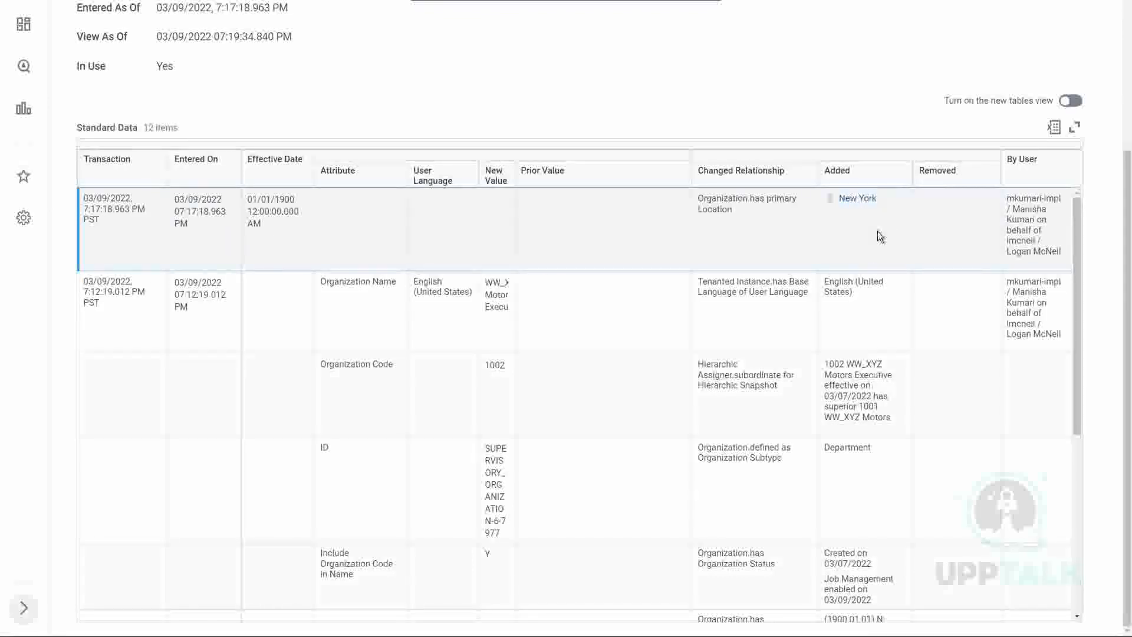
pyautogui.moveTo(1125, 406); pyautogui.dragTo(1123, 404)
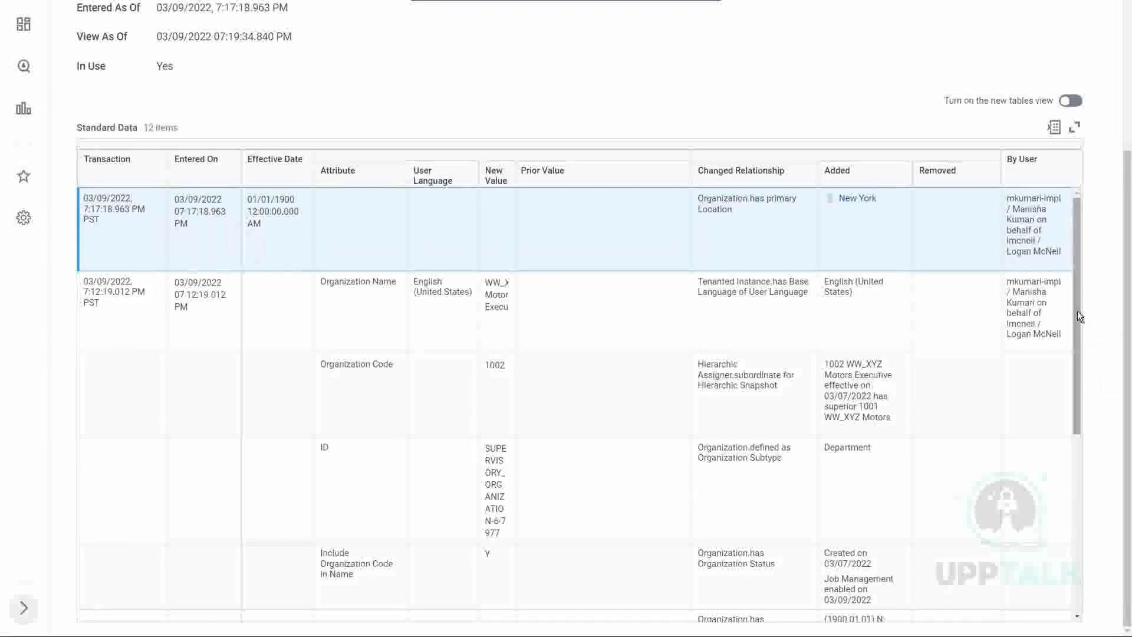
pyautogui.moveTo(1077, 310); pyautogui.dragTo(1090, 552)
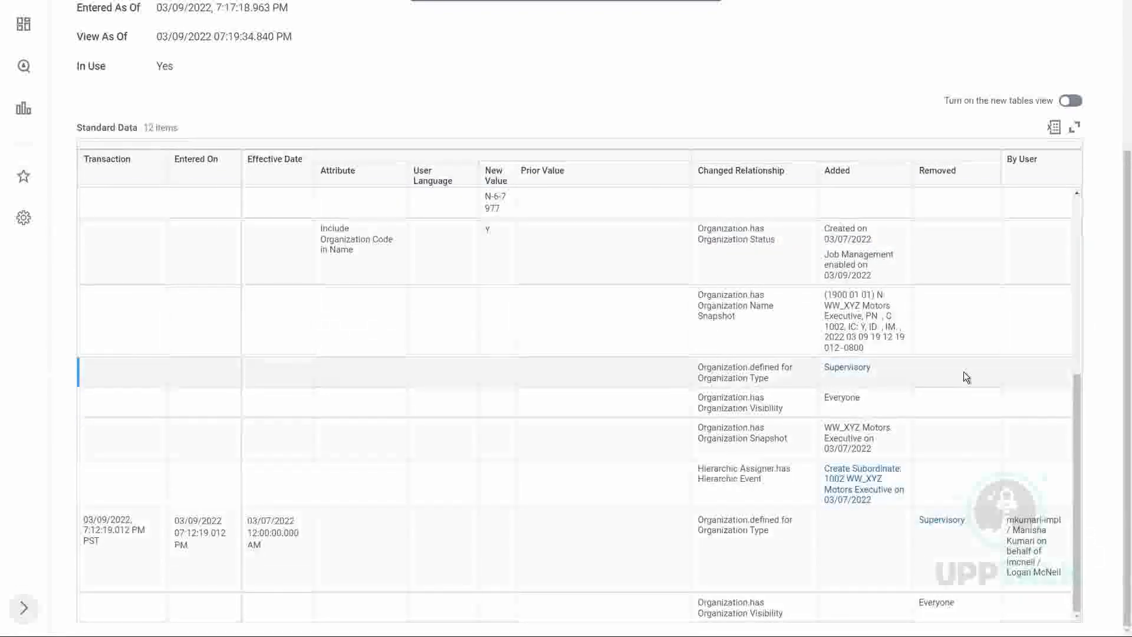
pyautogui.scroll(6, 963, 371)
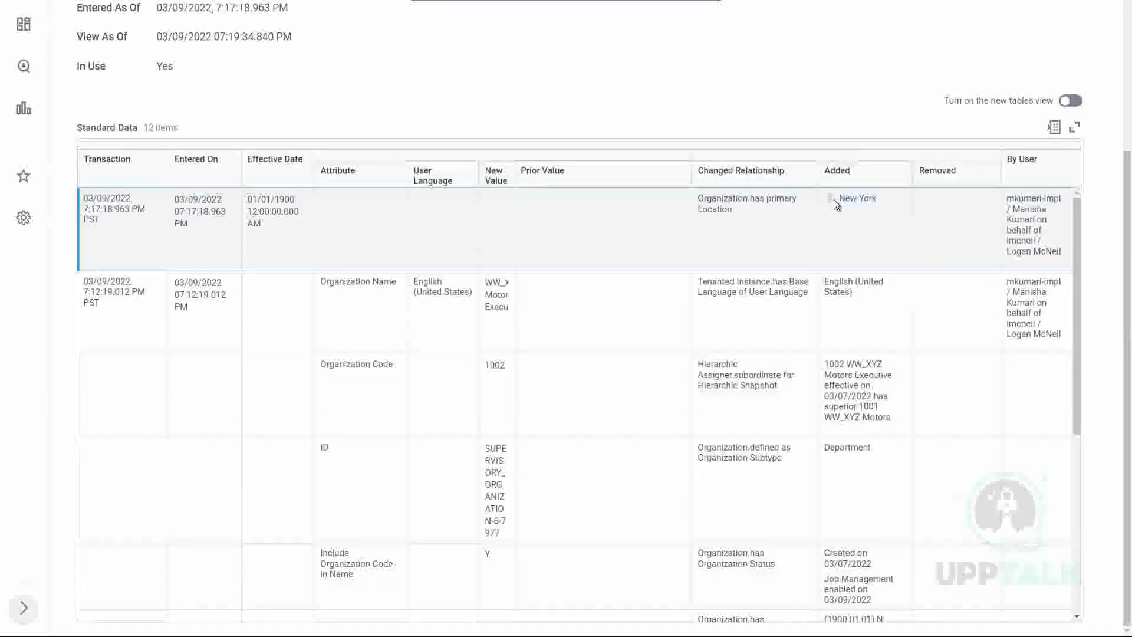
pyautogui.click(493, 197)
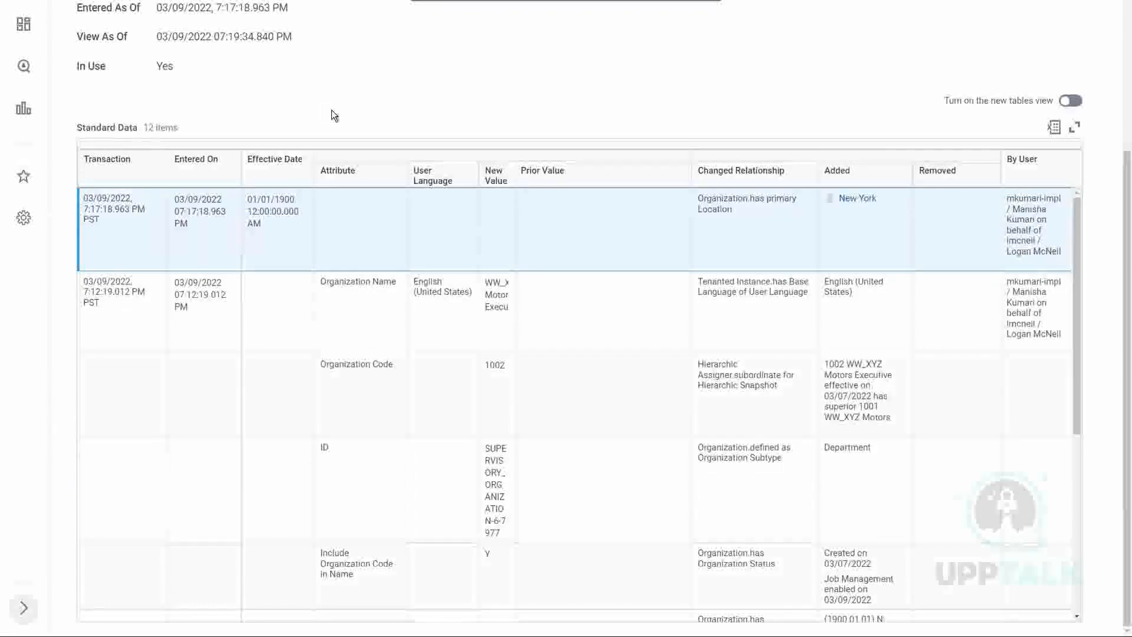
pyautogui.scroll(4, 331, 110)
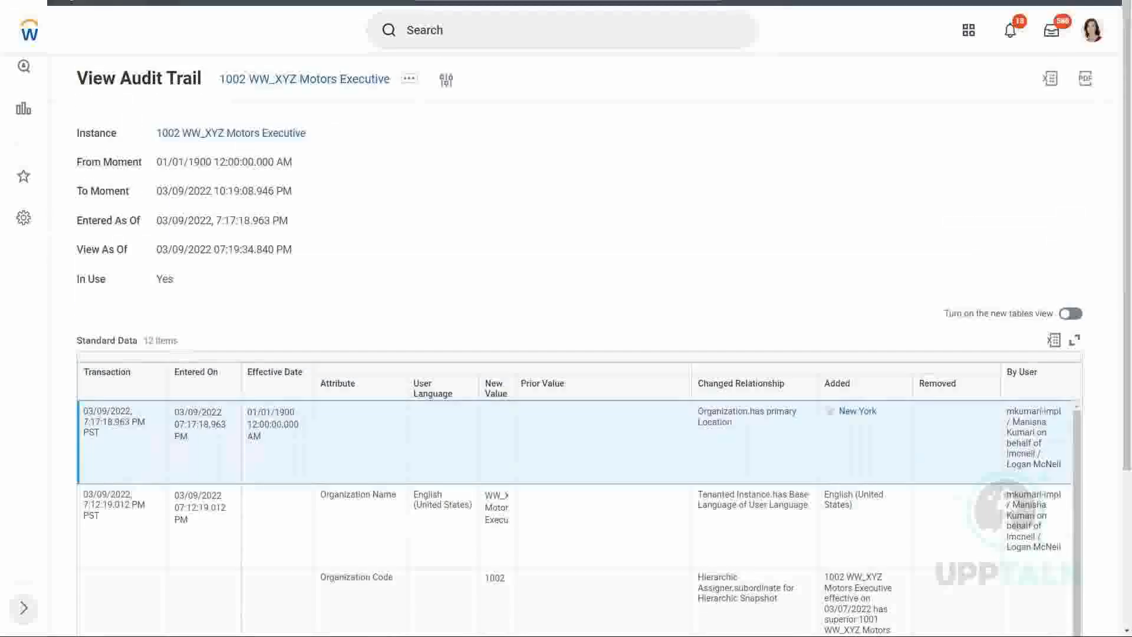
# Return to 1002 WW_XYZ Motors Executive, view its details, and start creating a subordinate organization with effective date 03/07/2022
pyautogui.click(227, 135)
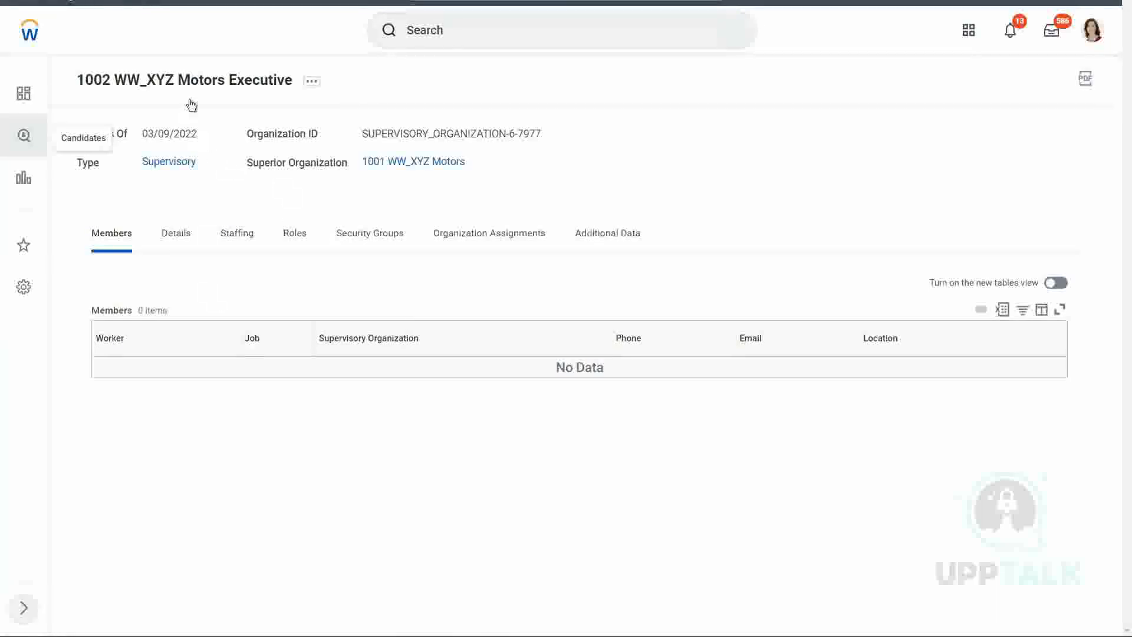
pyautogui.click(176, 236)
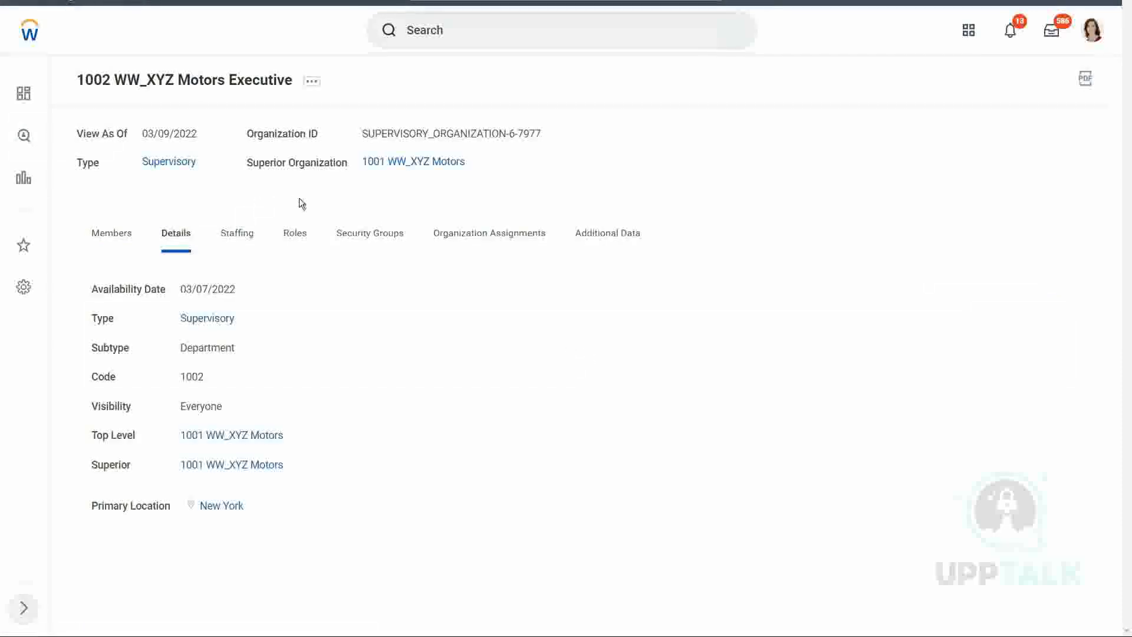
pyautogui.click(314, 88)
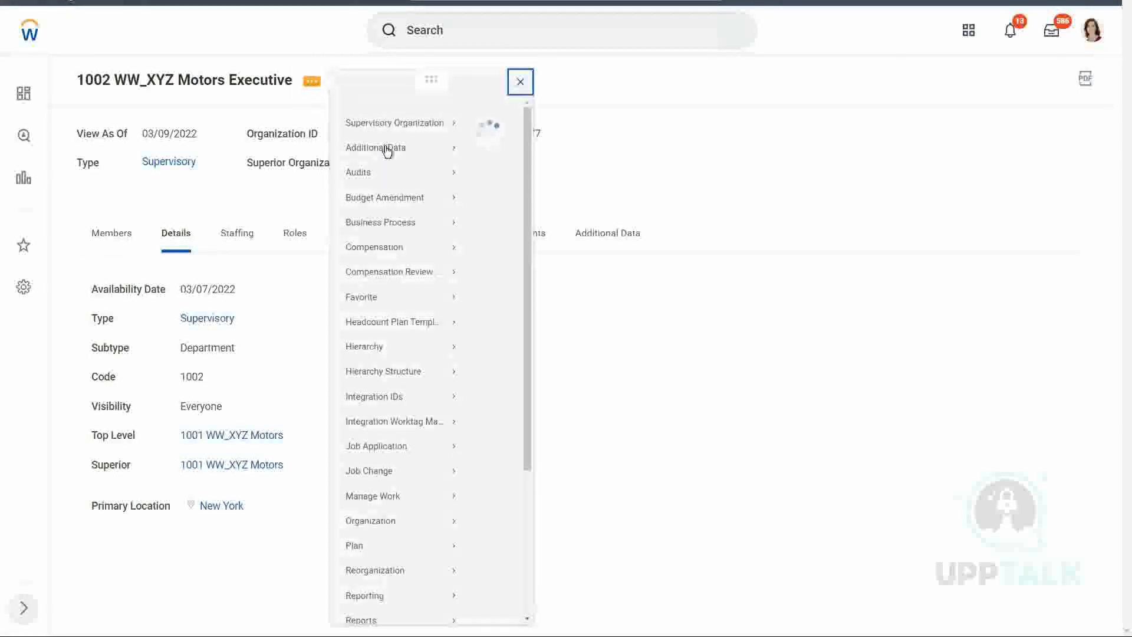
pyautogui.moveTo(377, 288)
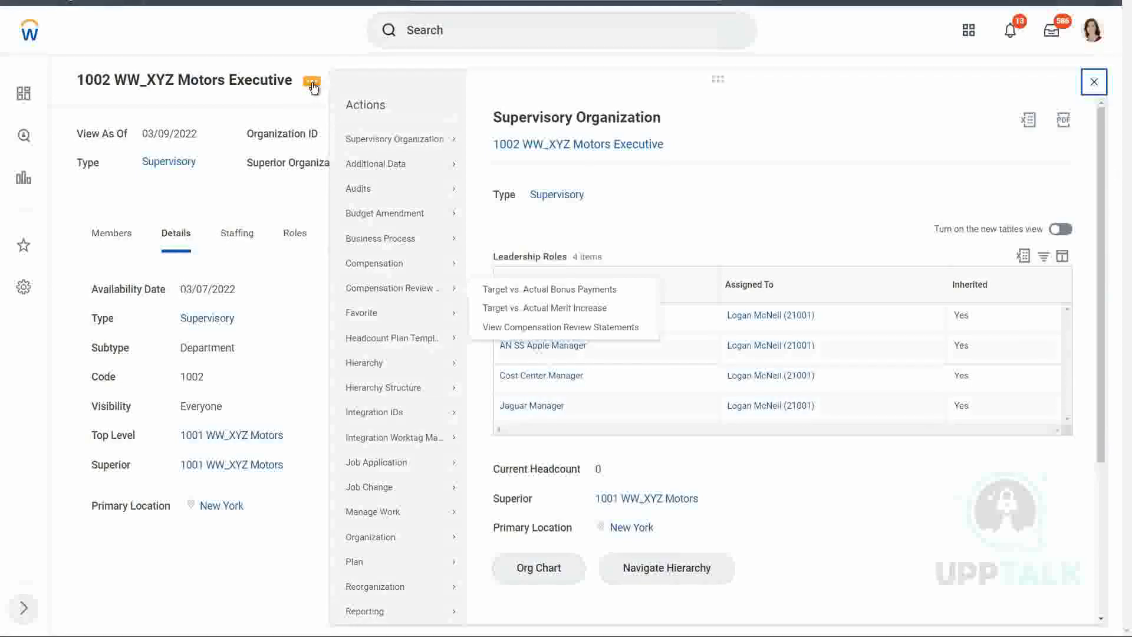
pyautogui.moveTo(387, 587)
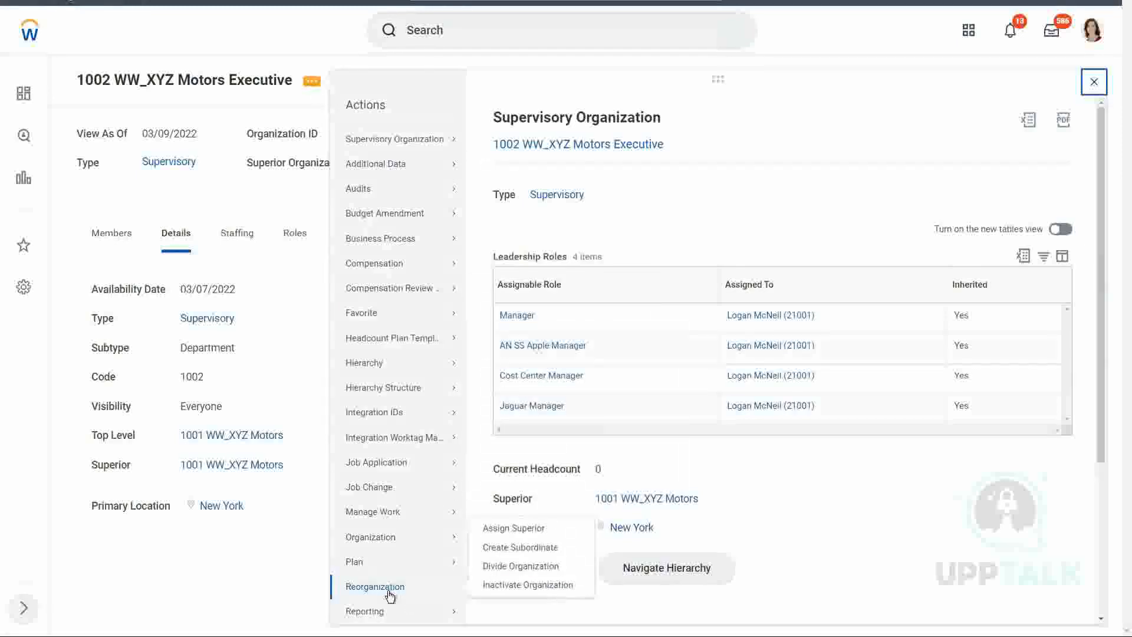
pyautogui.click(520, 547)
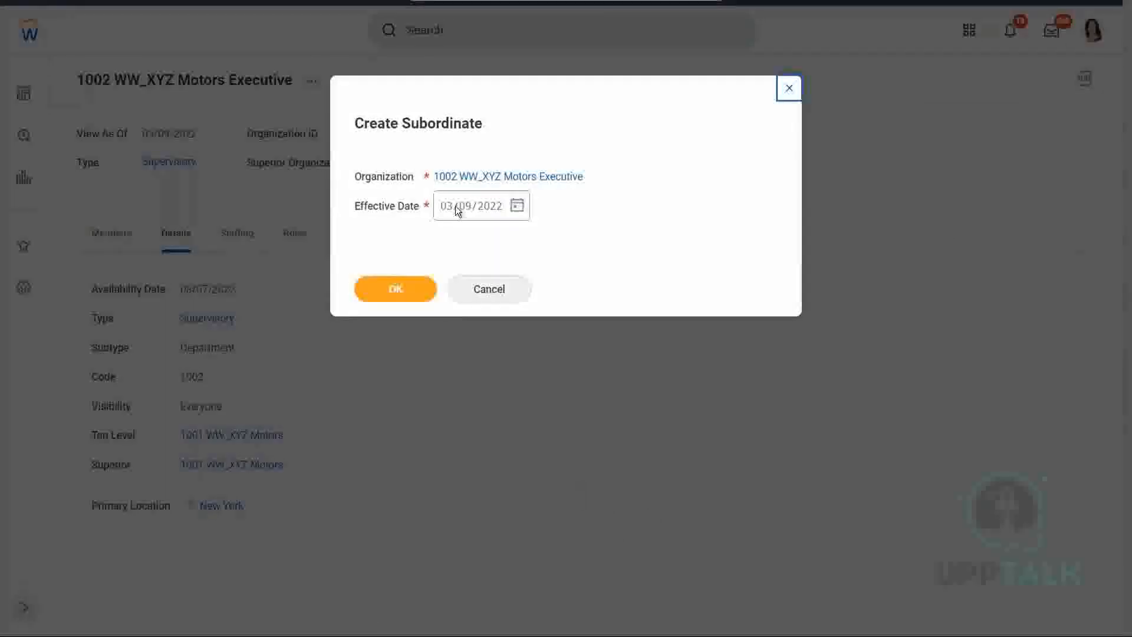
pyautogui.click(464, 206)
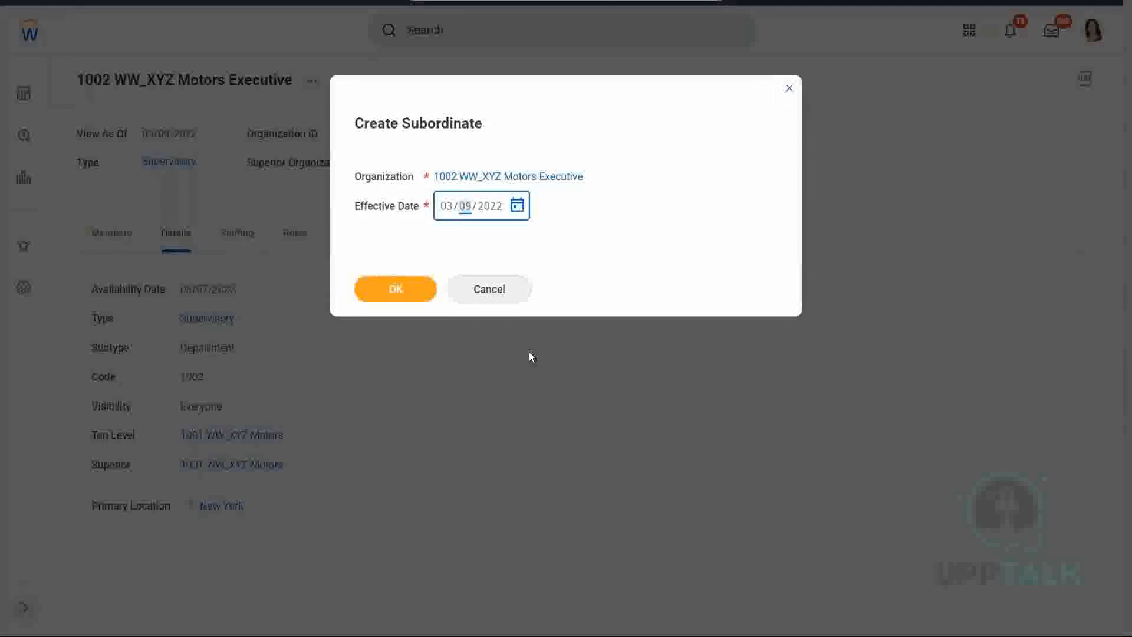
pyautogui.write('07')
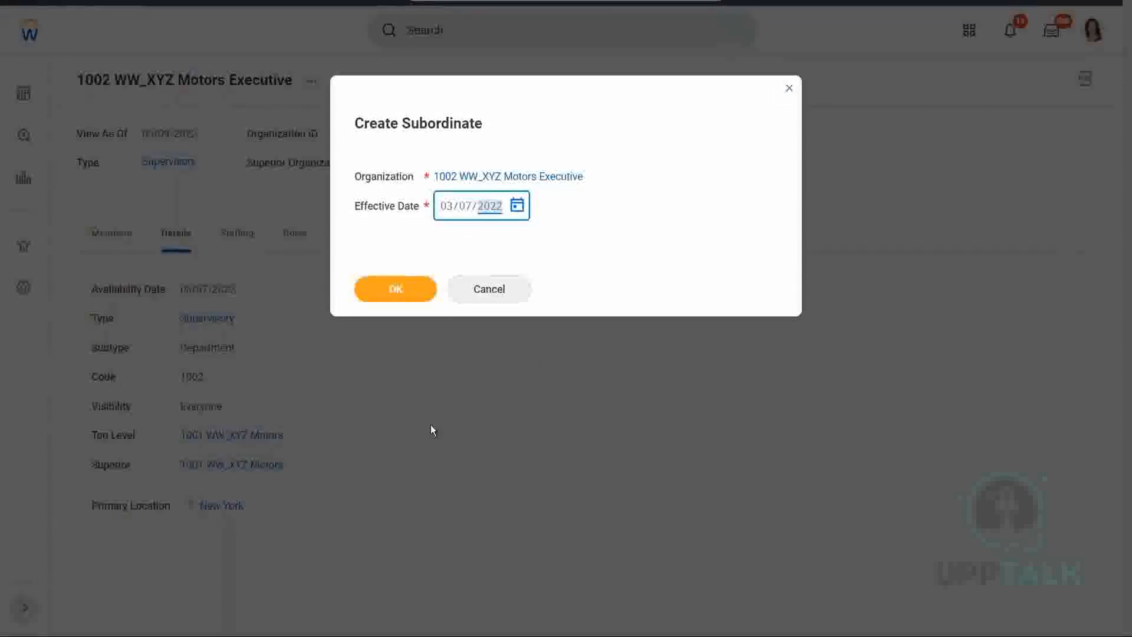
pyautogui.click(396, 287)
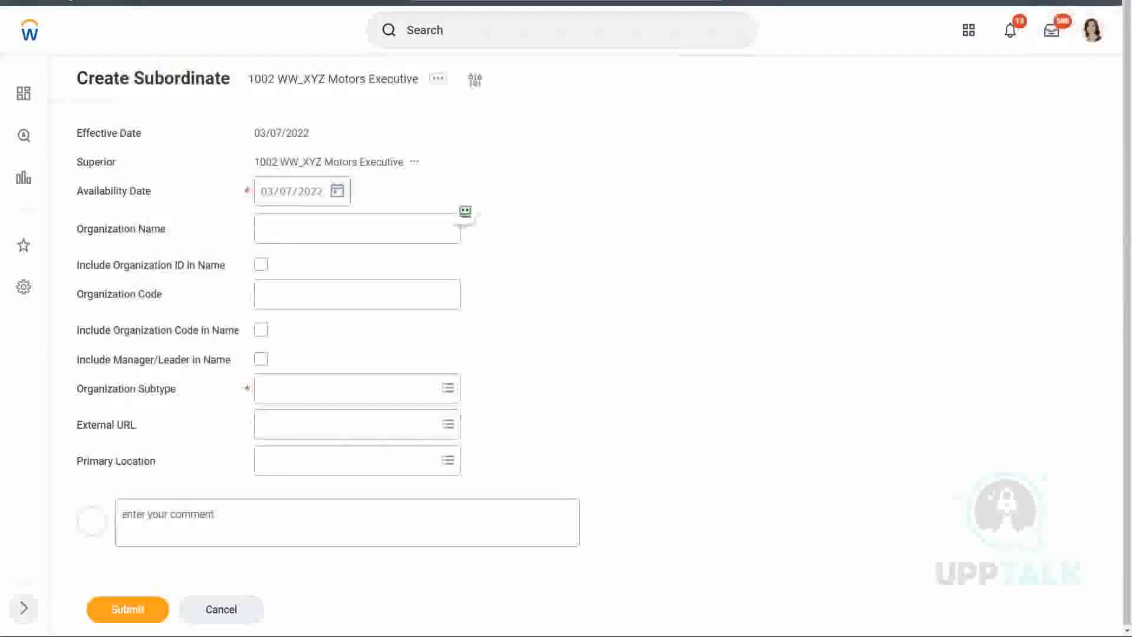
# Name the subordinate organization WW_XYZ Motors Manufacturing and set its organization code to 1003
pyautogui.click(289, 229)
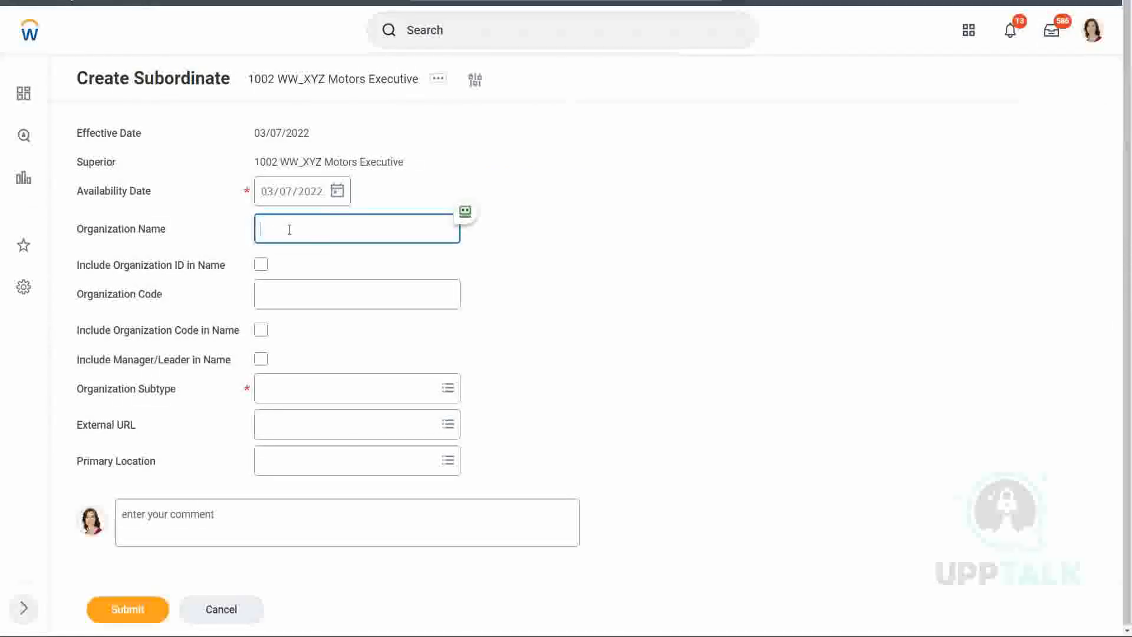
pyautogui.write('WW_XYZ Motors ')
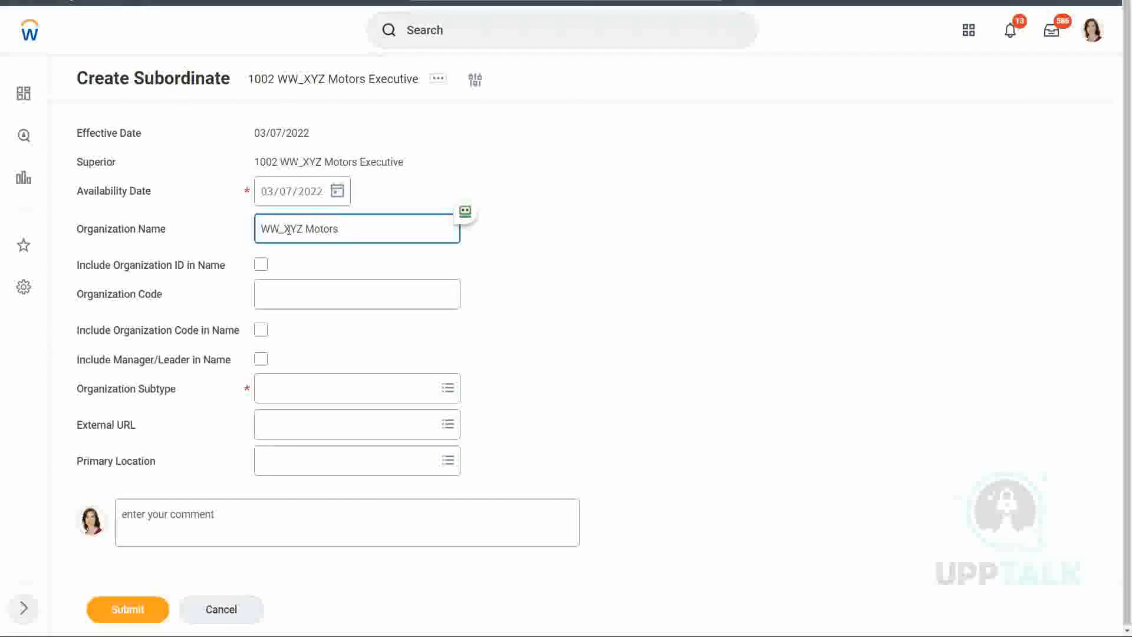
pyautogui.write('Manufacturing')
pyautogui.click(279, 284)
pyautogui.write('1003')
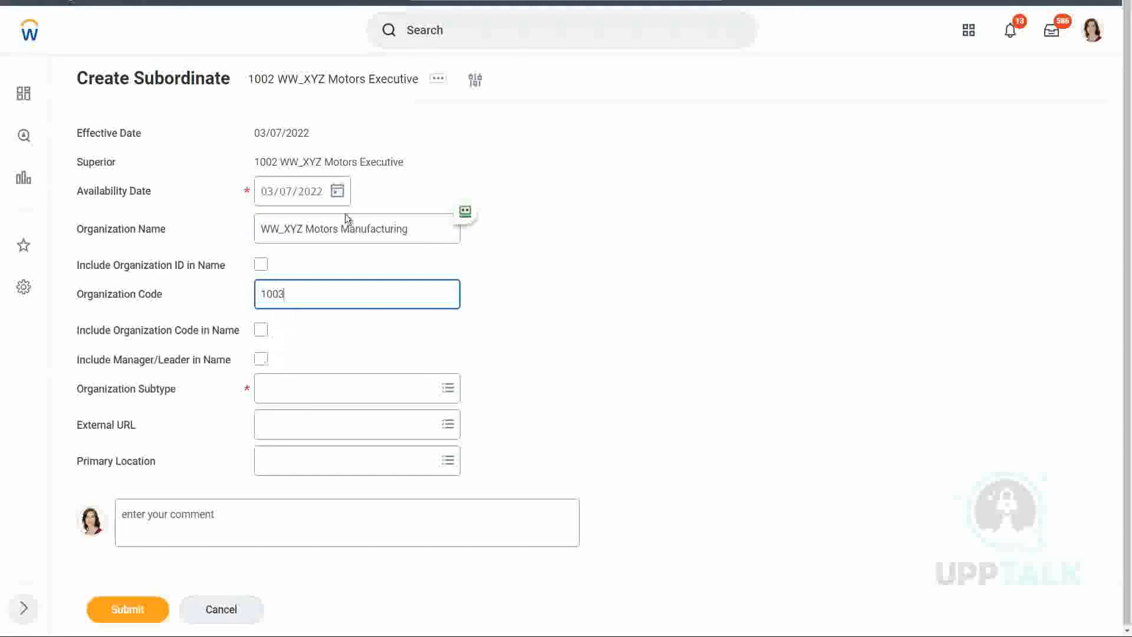
# Set the organization subtype to Department and include the organization code in the name
pyautogui.click(483, 171)
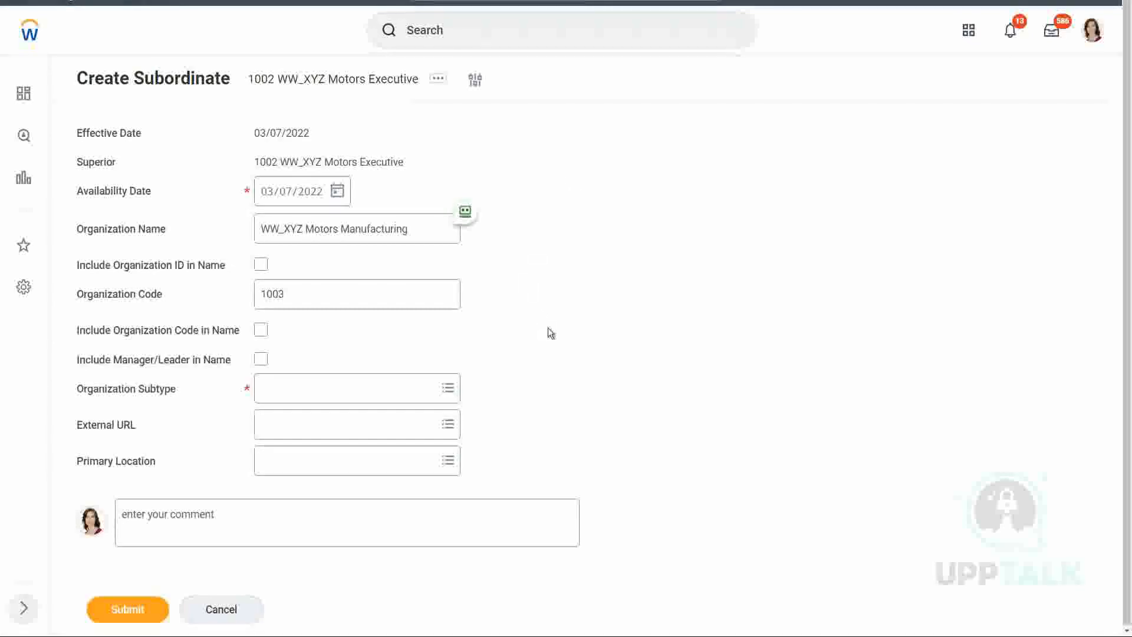
pyautogui.click(283, 396)
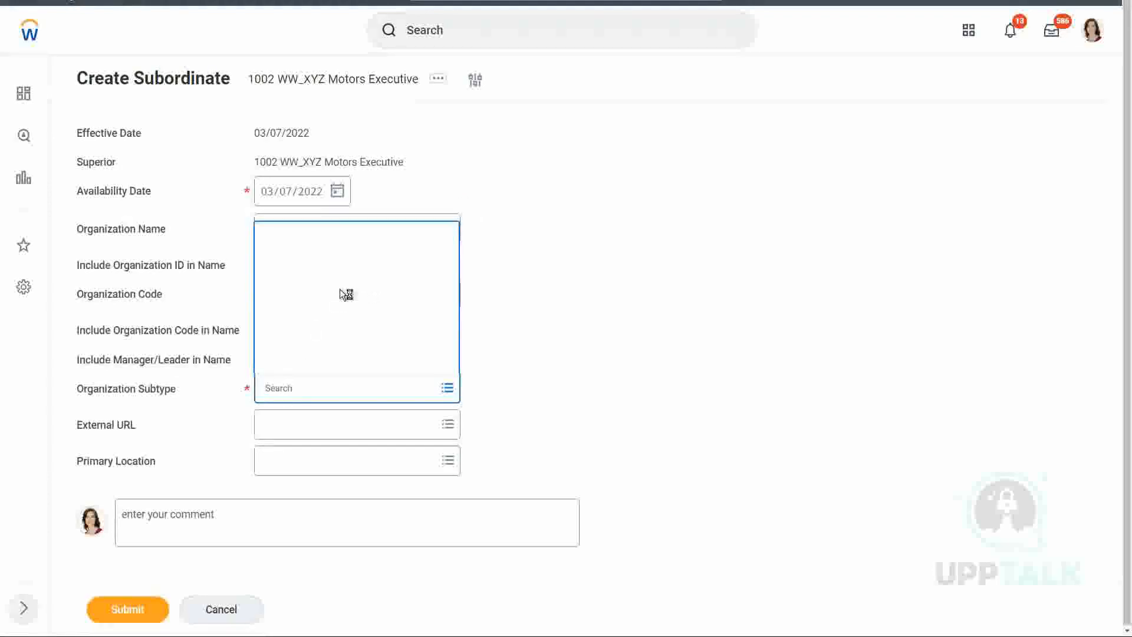
pyautogui.click(323, 302)
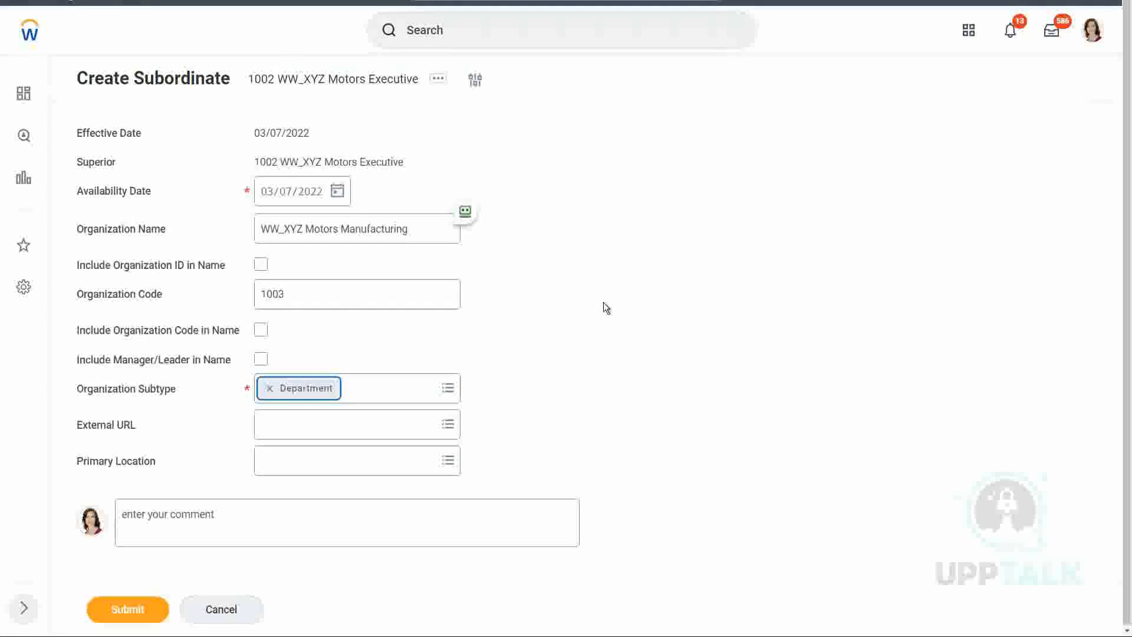
pyautogui.click(604, 309)
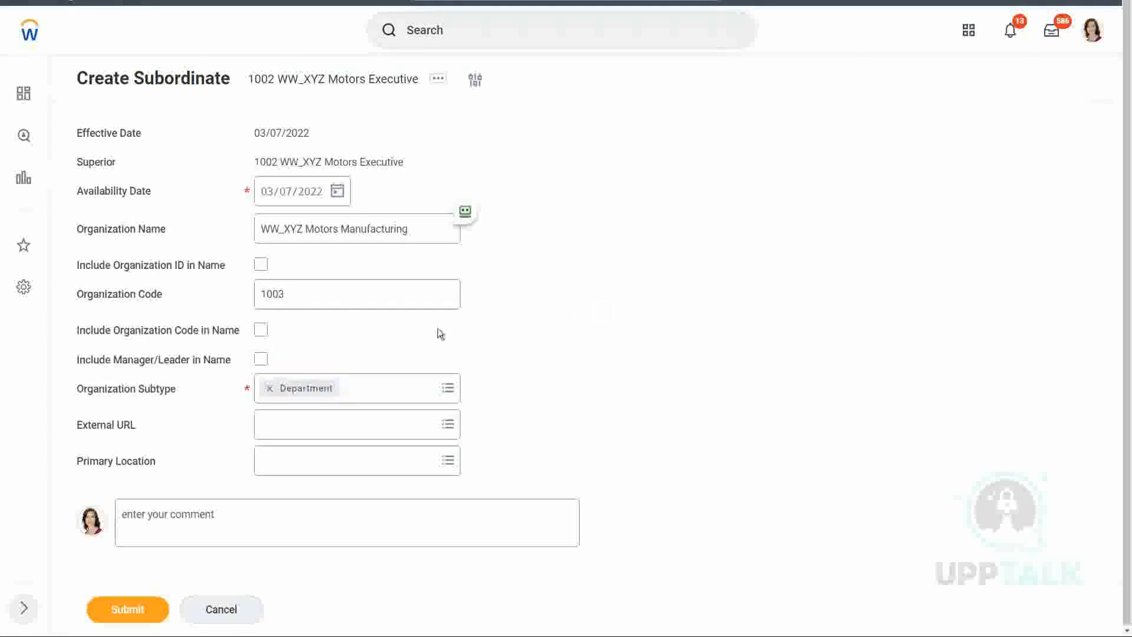
pyautogui.click(261, 329)
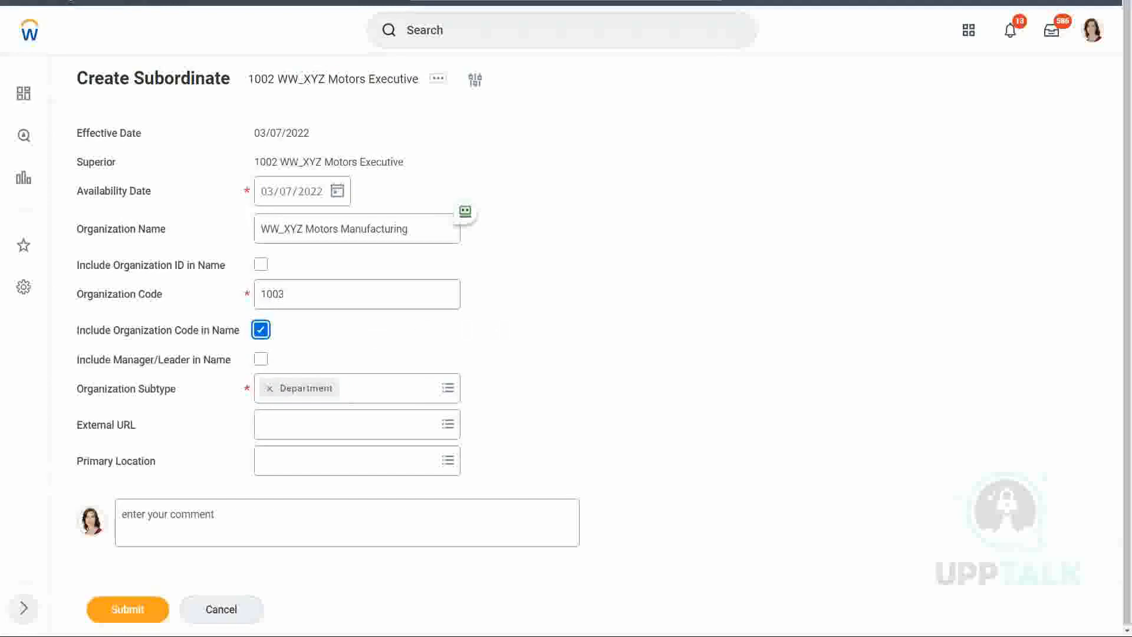